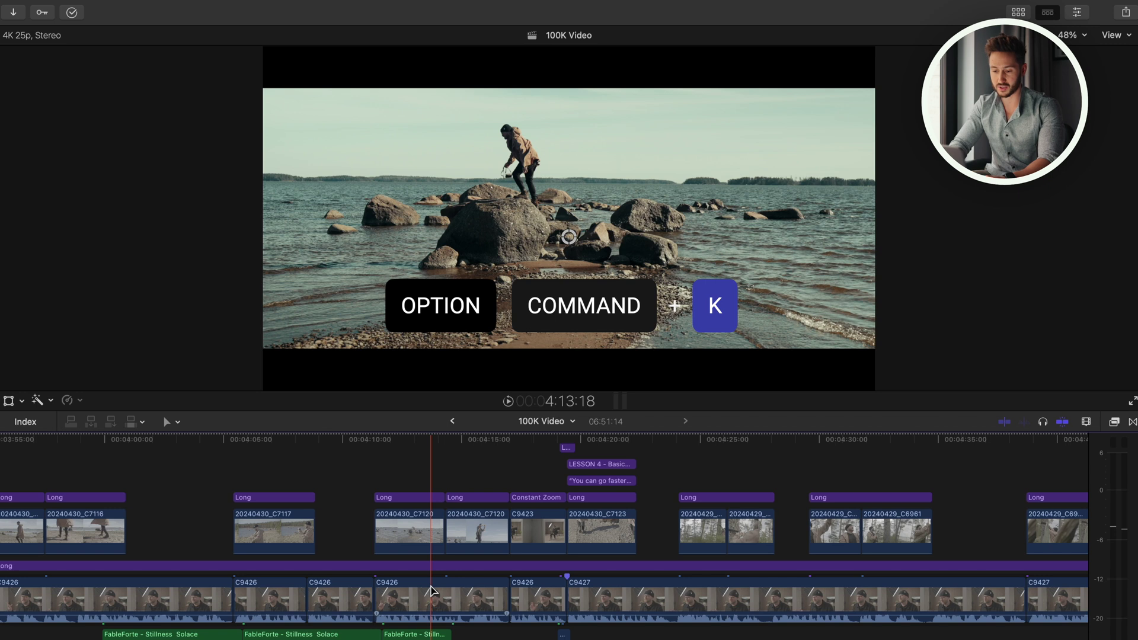
# Open the Command Editor and view the list of available command sets
pyautogui.press('alt+super+k')
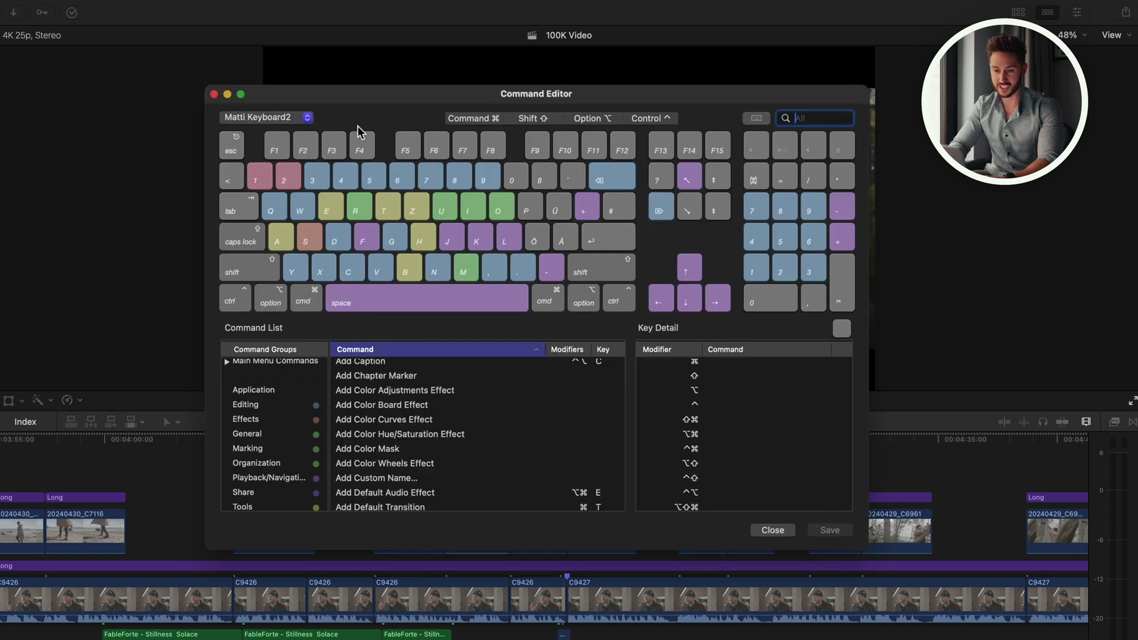
pyautogui.click(300, 118)
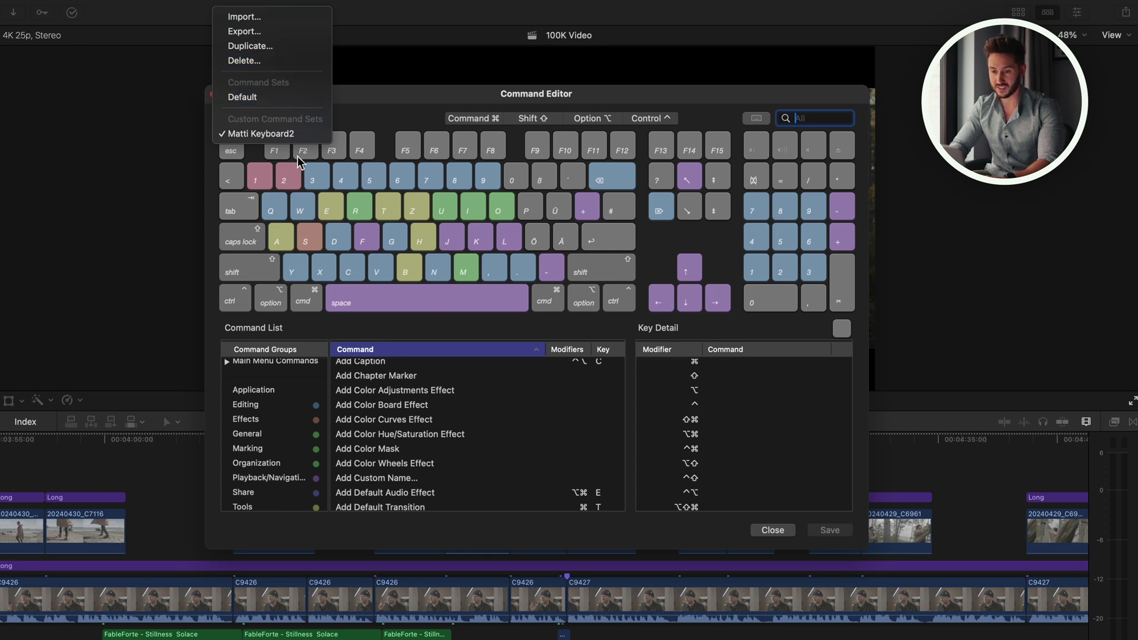
pyautogui.click(448, 372)
pyautogui.scroll(1, 448, 373)
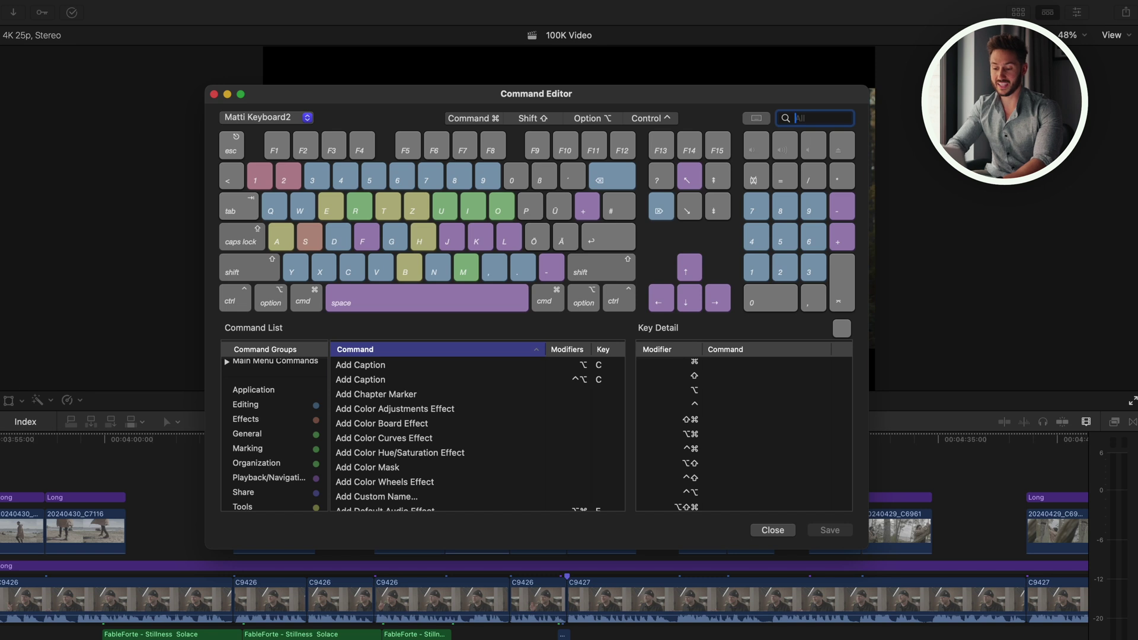
# Search the commands for "override", examine the Override Connections command and its assigned key, and close the Command Editor
pyautogui.press('BackSpace')
pyautogui.write('errid')
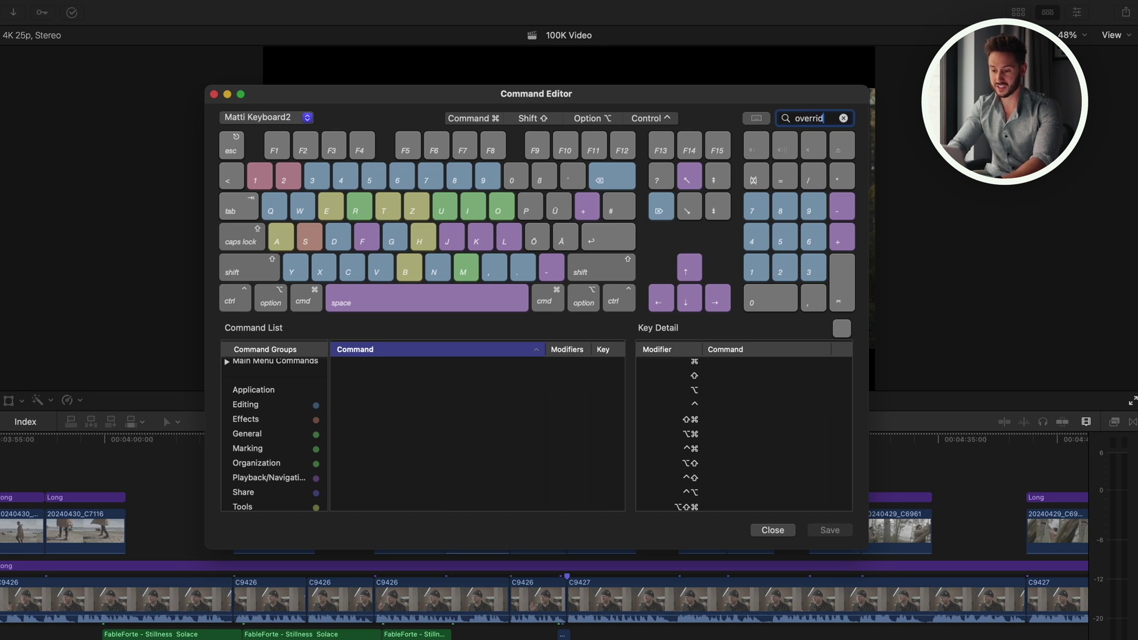
pyautogui.write('e')
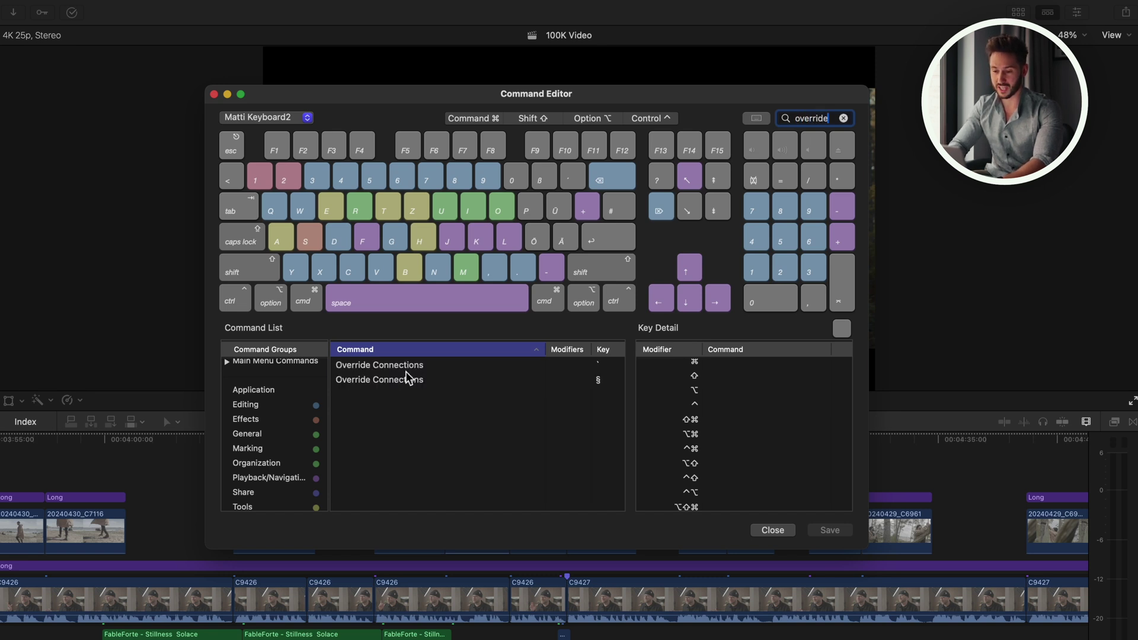
pyautogui.click(407, 380)
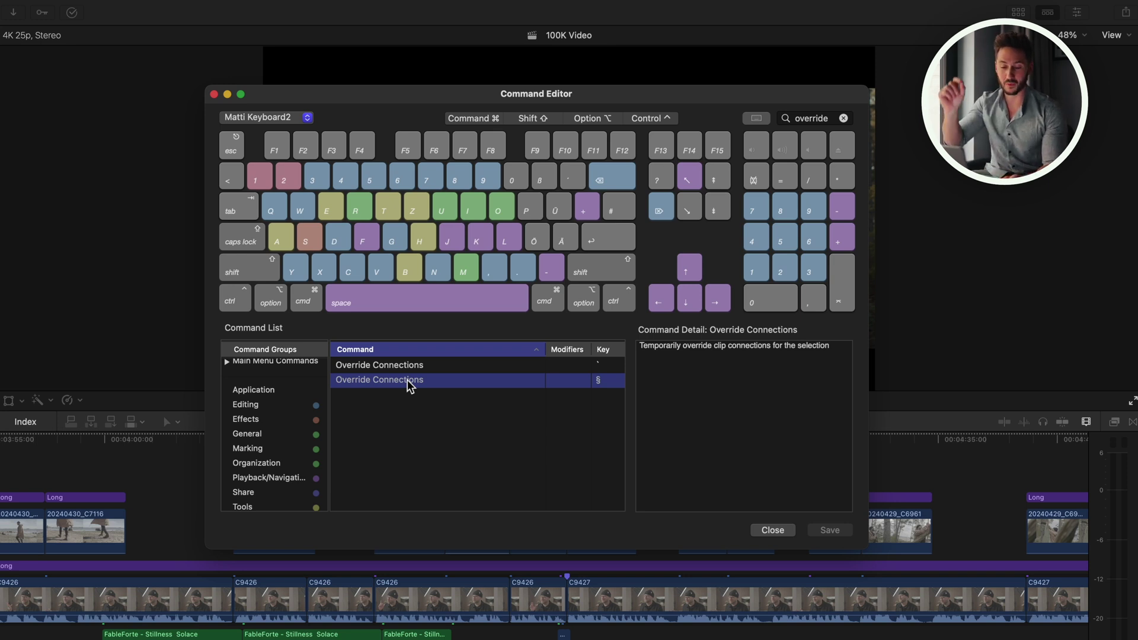
pyautogui.press('section')
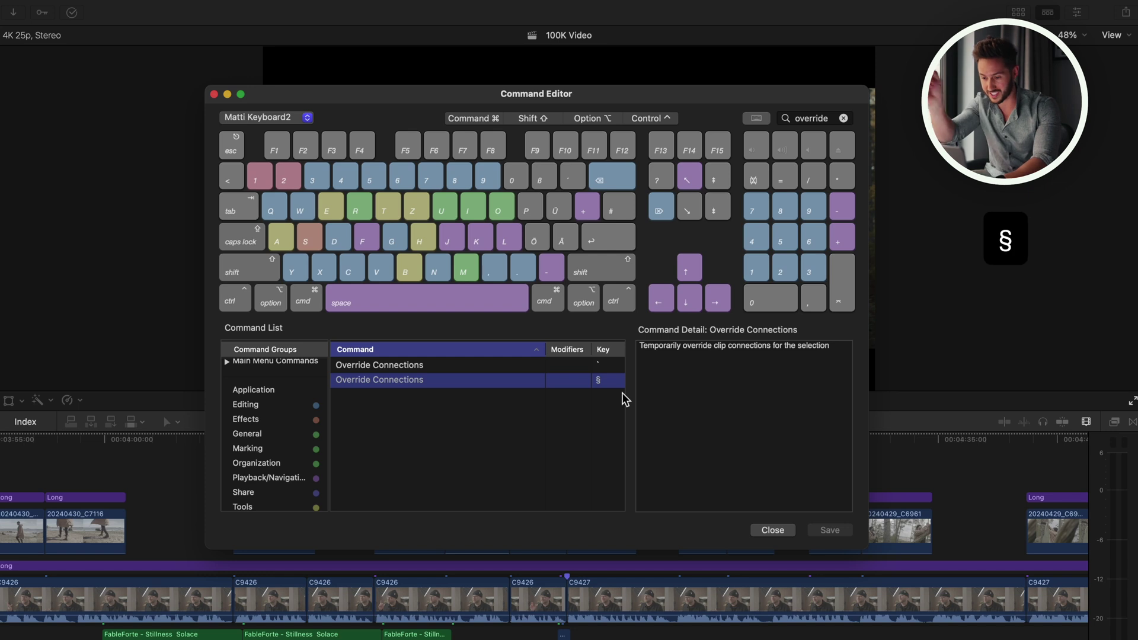
pyautogui.click(788, 533)
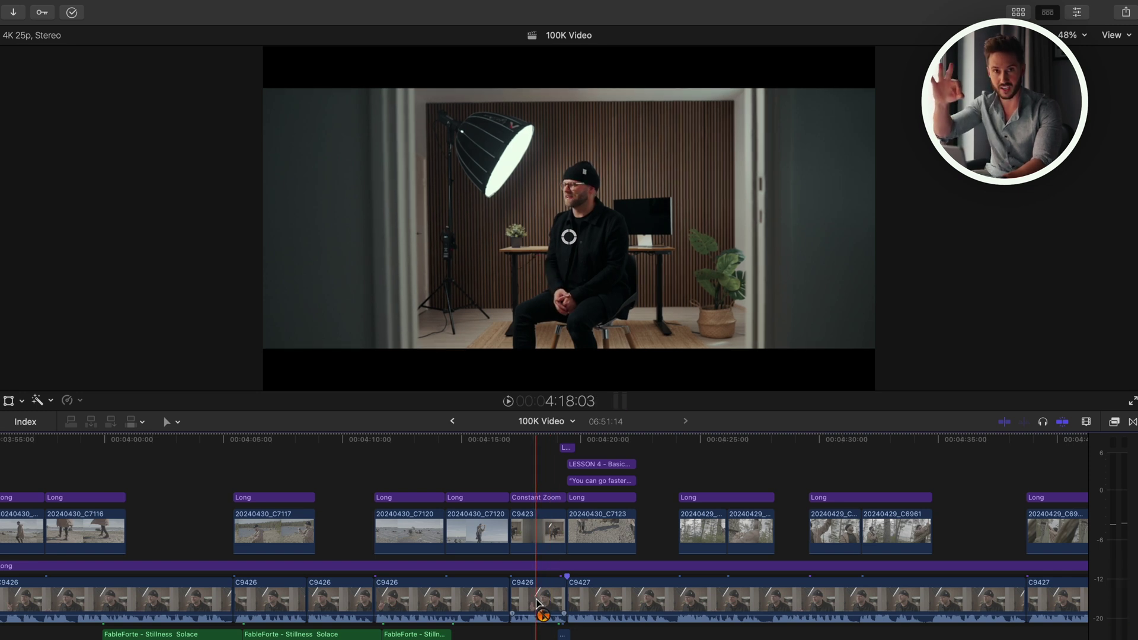
# Try to lift the short C9426 clip above the primary storyline to an earlier point with its connections overridden, and undo the move
pyautogui.moveTo(537, 603); pyautogui.dragTo(362, 546)
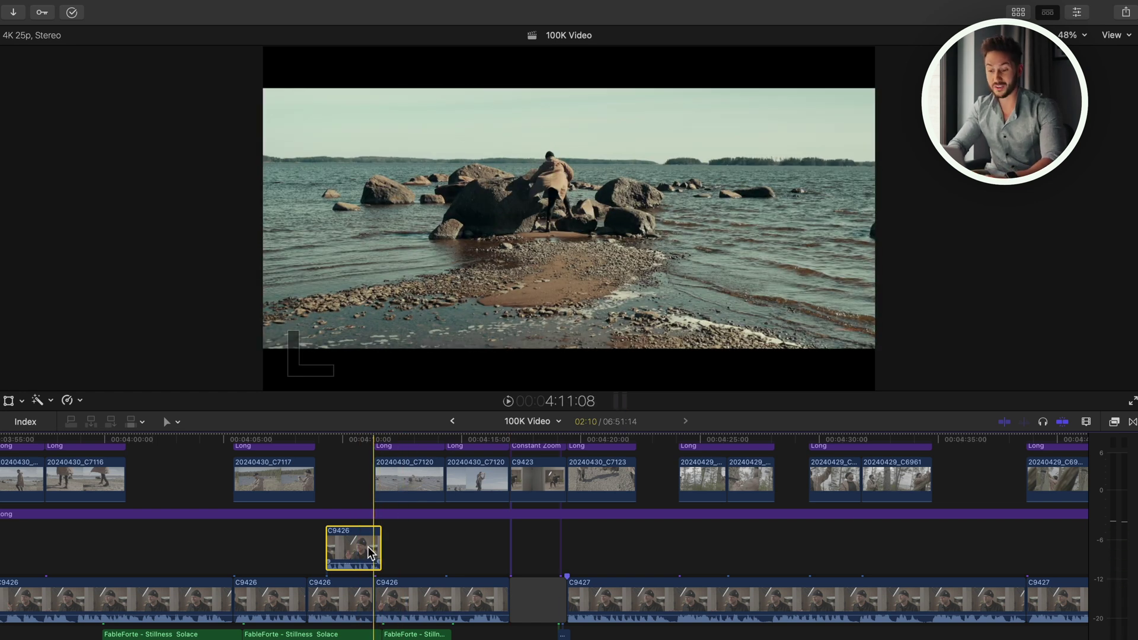
pyautogui.press('super+z')
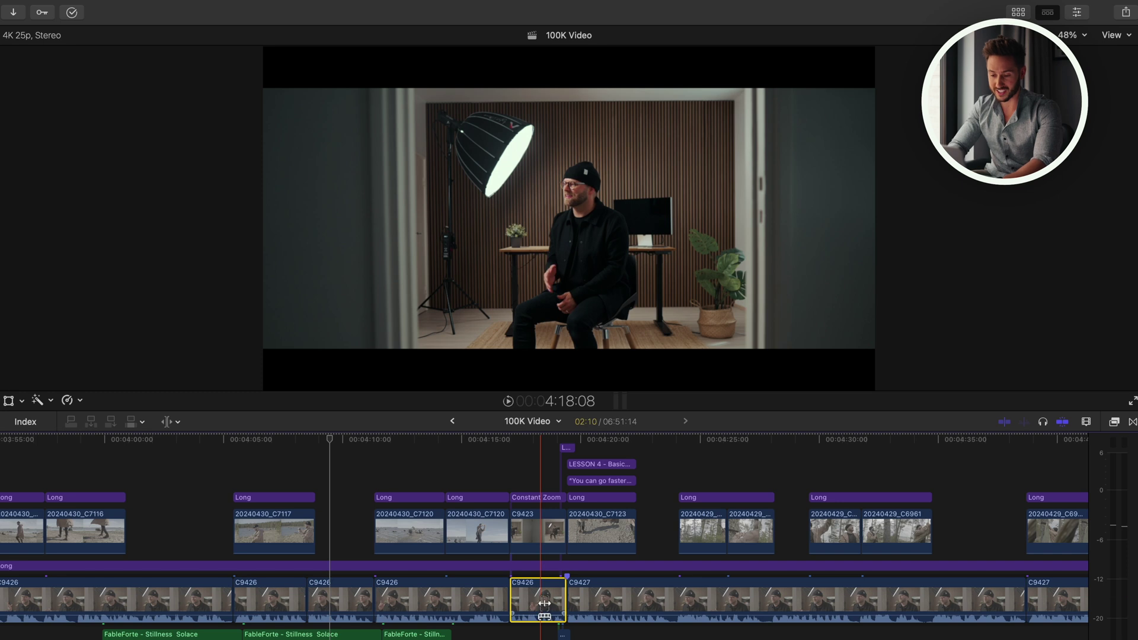
# Try to slip the content of the short C9426 clip with the Trim tool, and undo the slip
pyautogui.press('t')
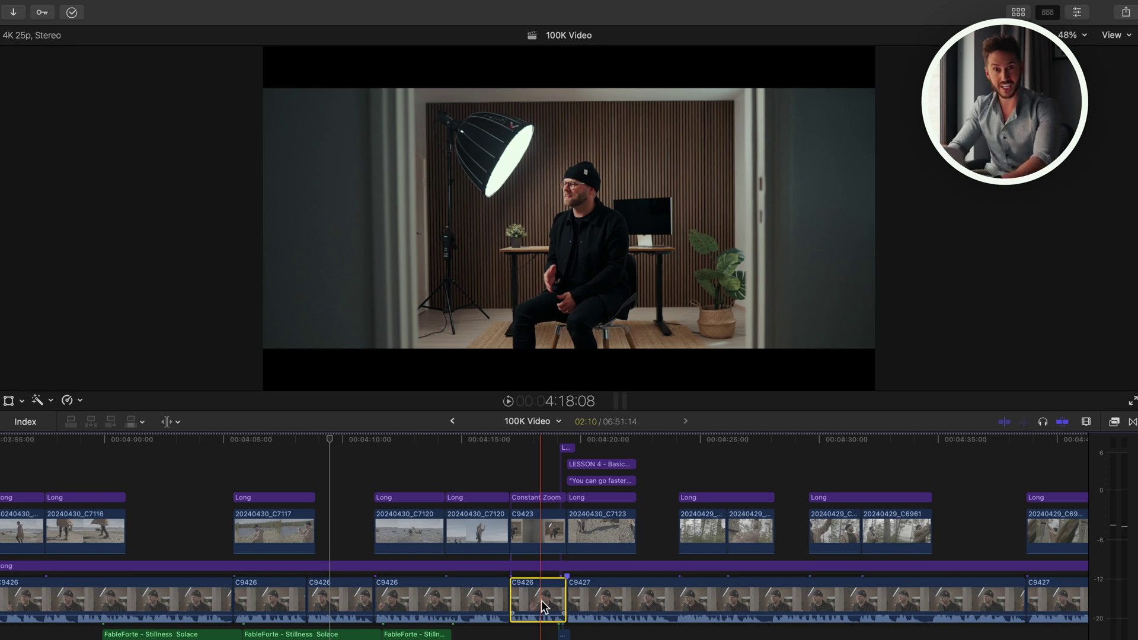
pyautogui.moveTo(541, 601); pyautogui.dragTo(517, 604)
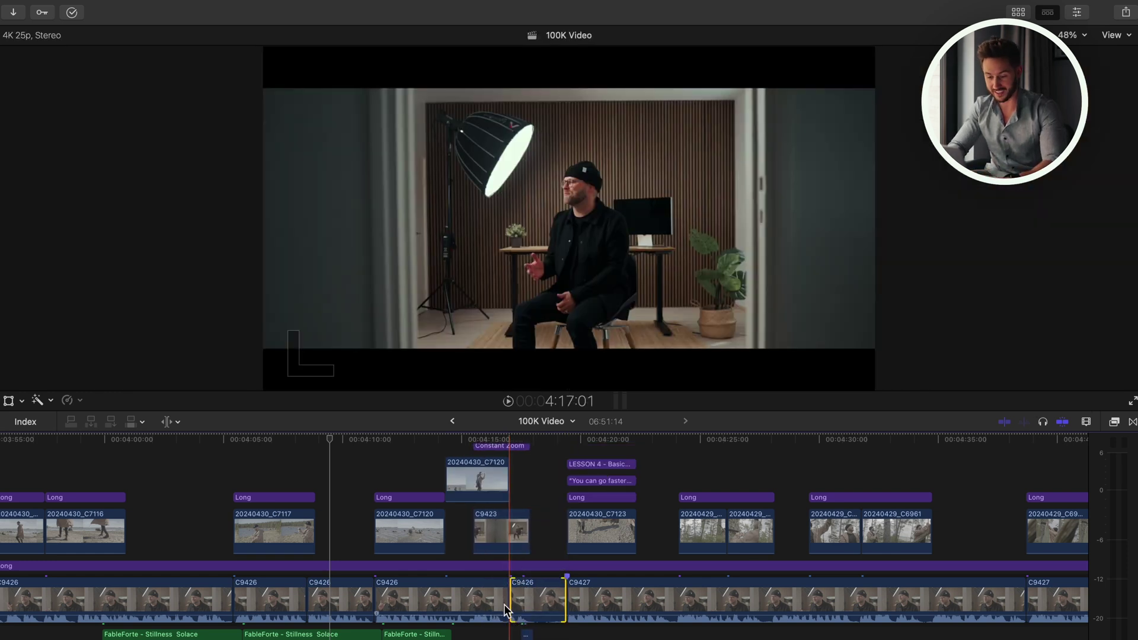
pyautogui.press('super+z')
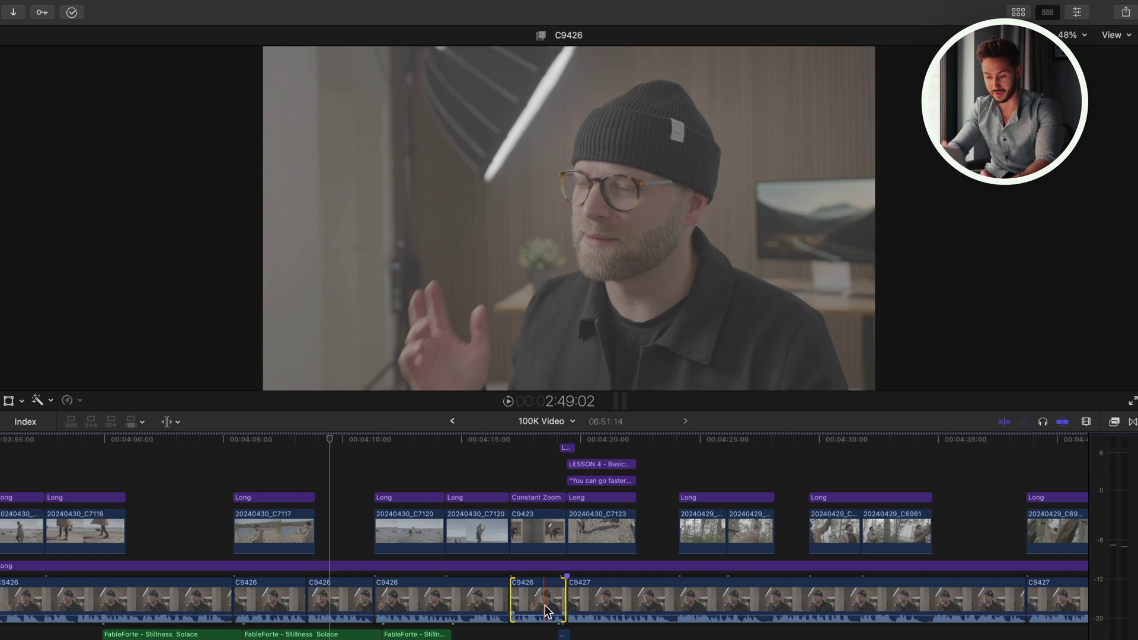
# Slip the short C9426 clip with connections overridden, and try moving it earlier after placing the playhead at about 4:22:09
pyautogui.moveTo(546, 606); pyautogui.dragTo(535, 601)
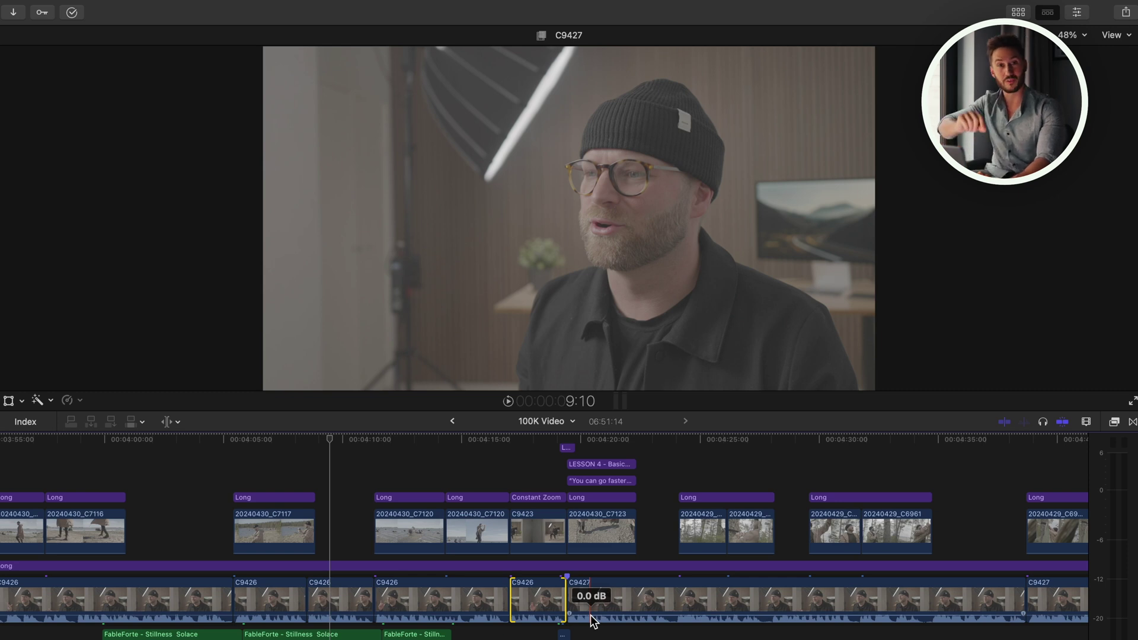
pyautogui.click(639, 561)
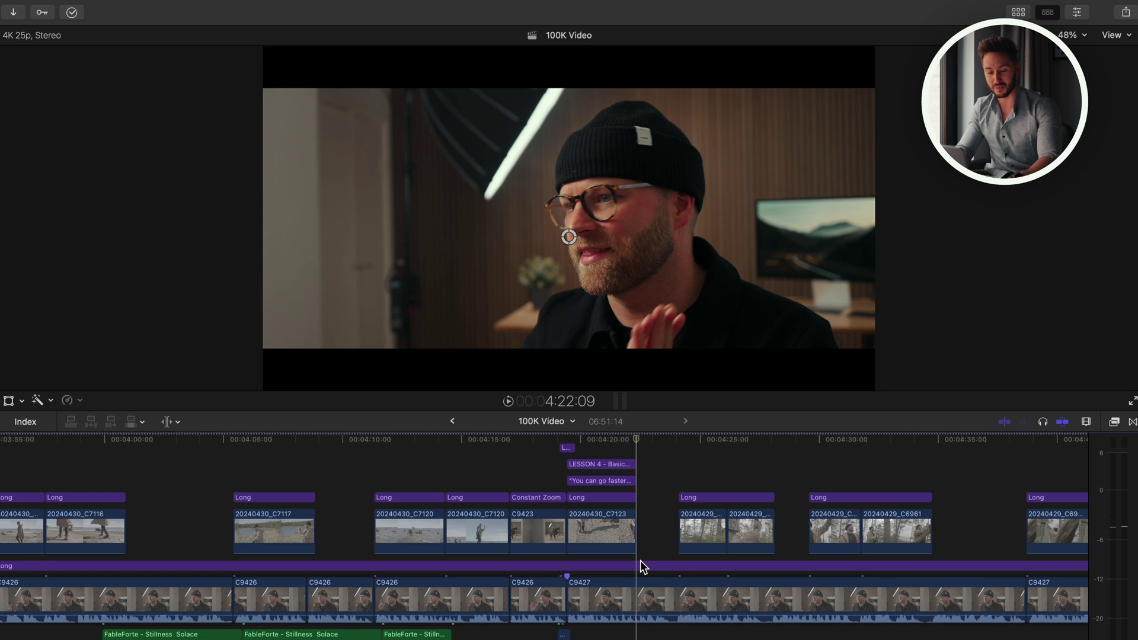
pyautogui.press('shift+section')
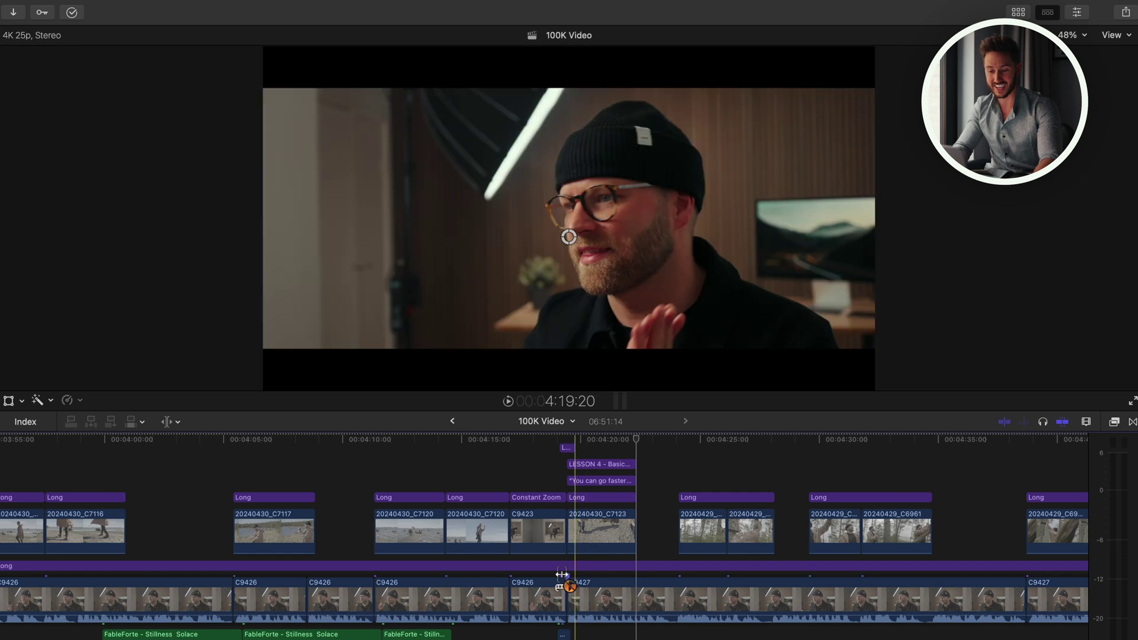
pyautogui.moveTo(536, 596); pyautogui.dragTo(387, 545)
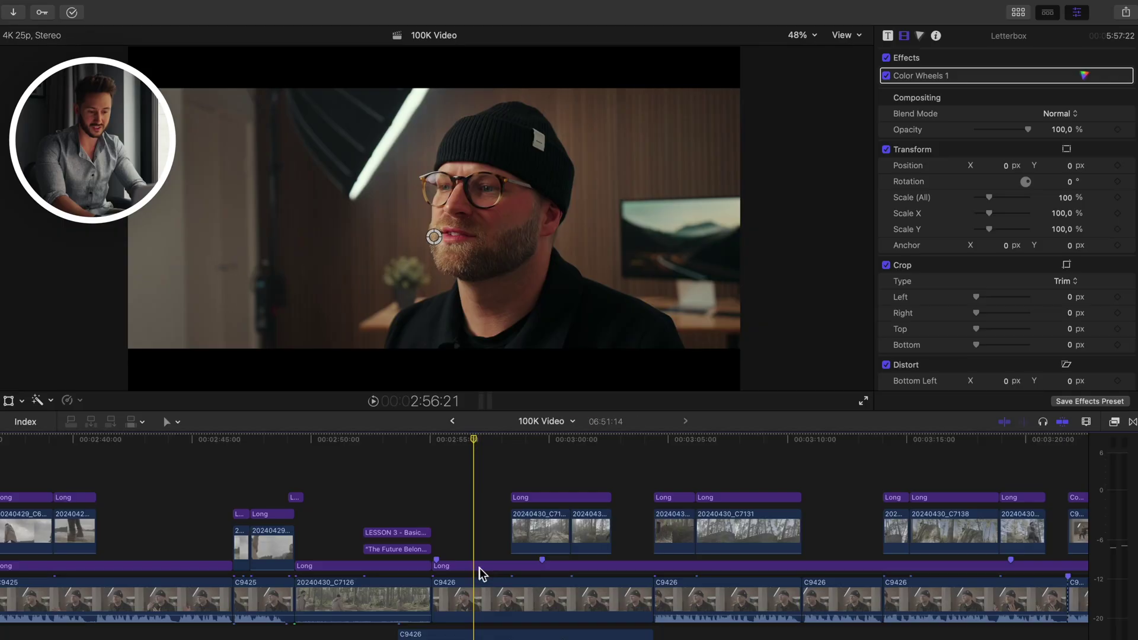
# Save all effects of the Long adjustment layer at 2:56:21 as a video effects preset named "Teppos effects" in the CUSTOM category
pyautogui.click(479, 568)
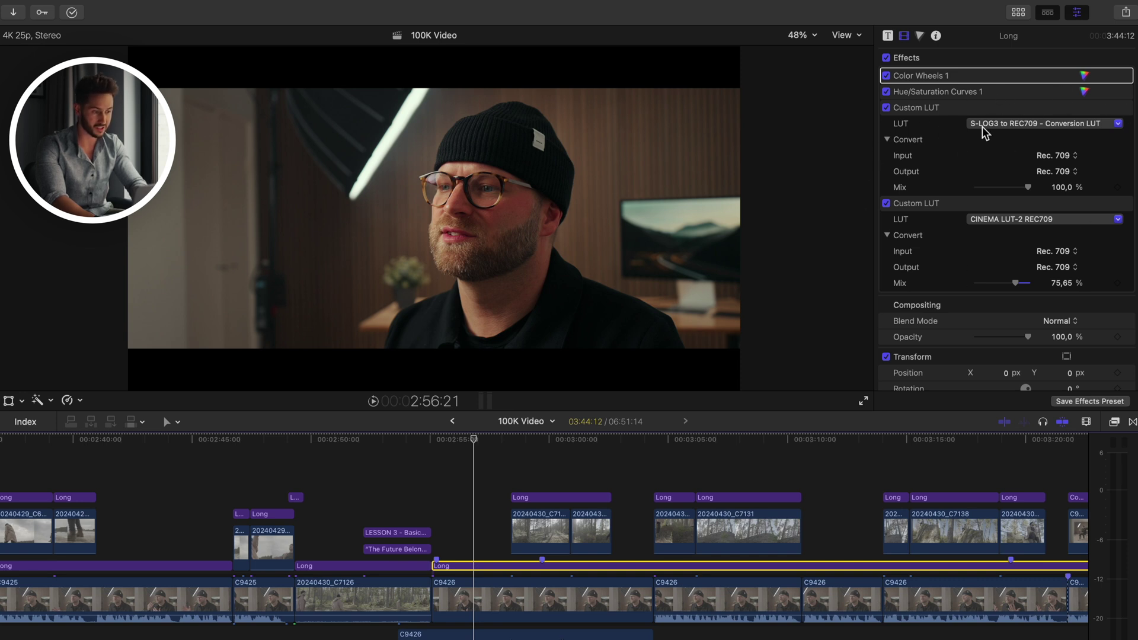
pyautogui.click(1066, 401)
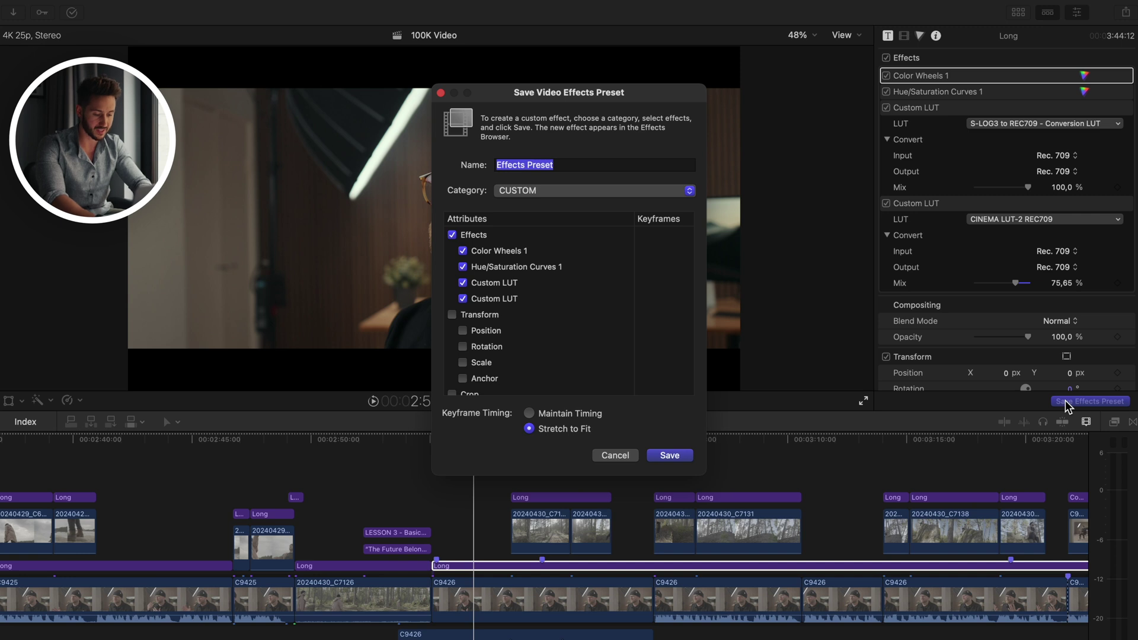
pyautogui.write('Teppos effects')
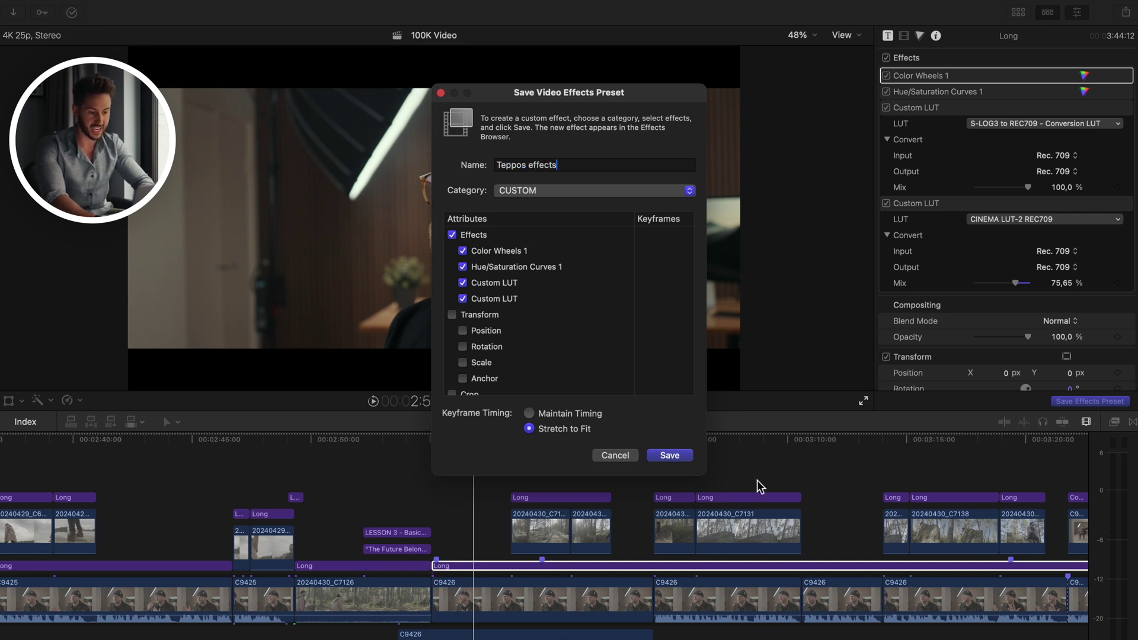
pyautogui.click(561, 190)
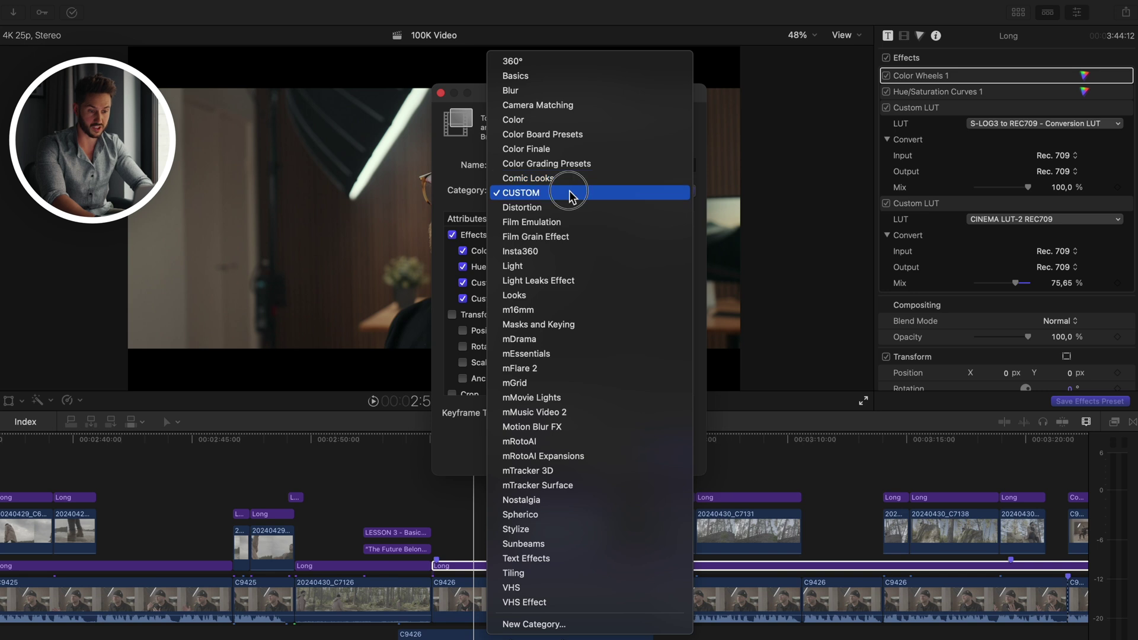
pyautogui.click(573, 190)
pyautogui.click(667, 456)
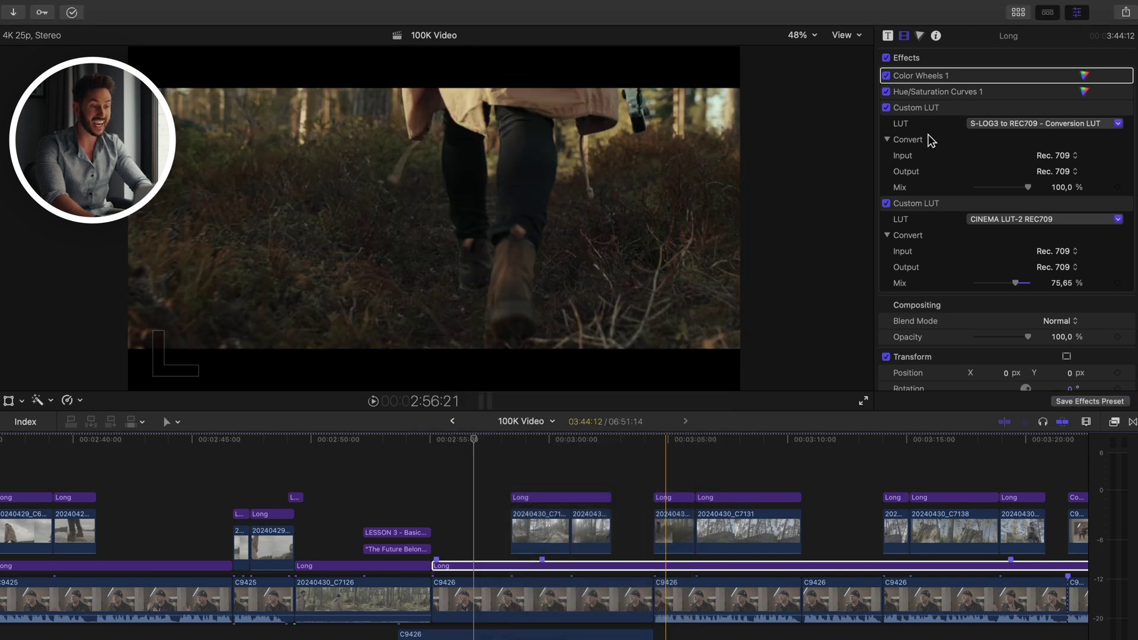
# Remove the Color Wheels, Hue/Saturation Curves and both Custom LUT effects from the Long adjustment layer
pyautogui.keyDown('shift'); pyautogui.click(924, 205); pyautogui.keyUp('shift')
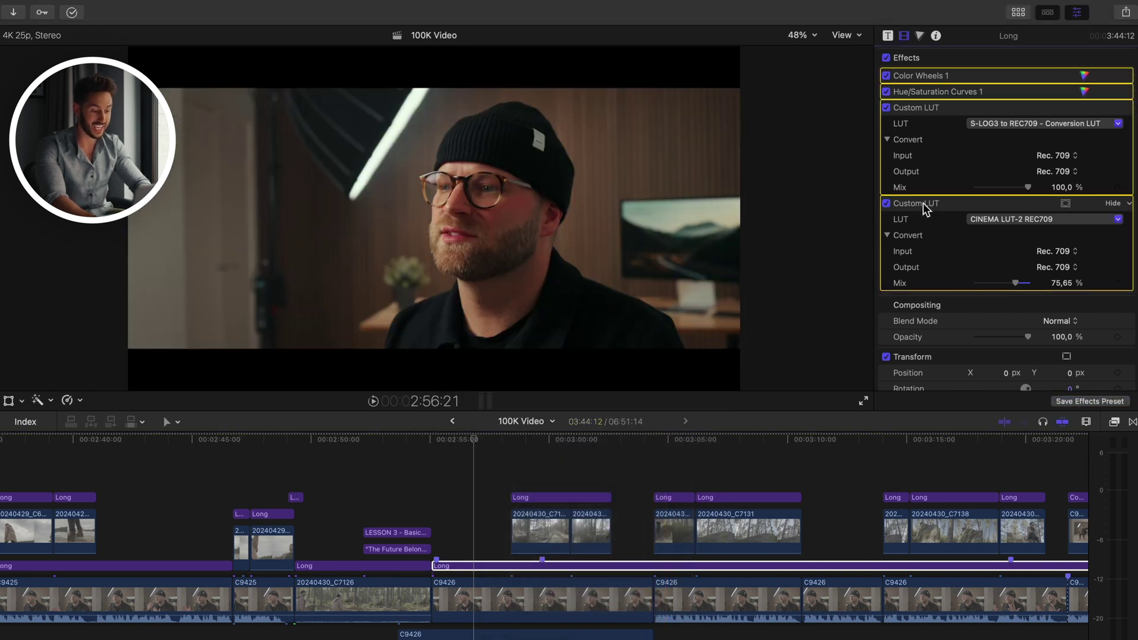
pyautogui.press('Delete')
# Apply the "Teppos effects" preset from the CUSTOM effects category to the selected Long adjustment layer
pyautogui.click(1115, 421)
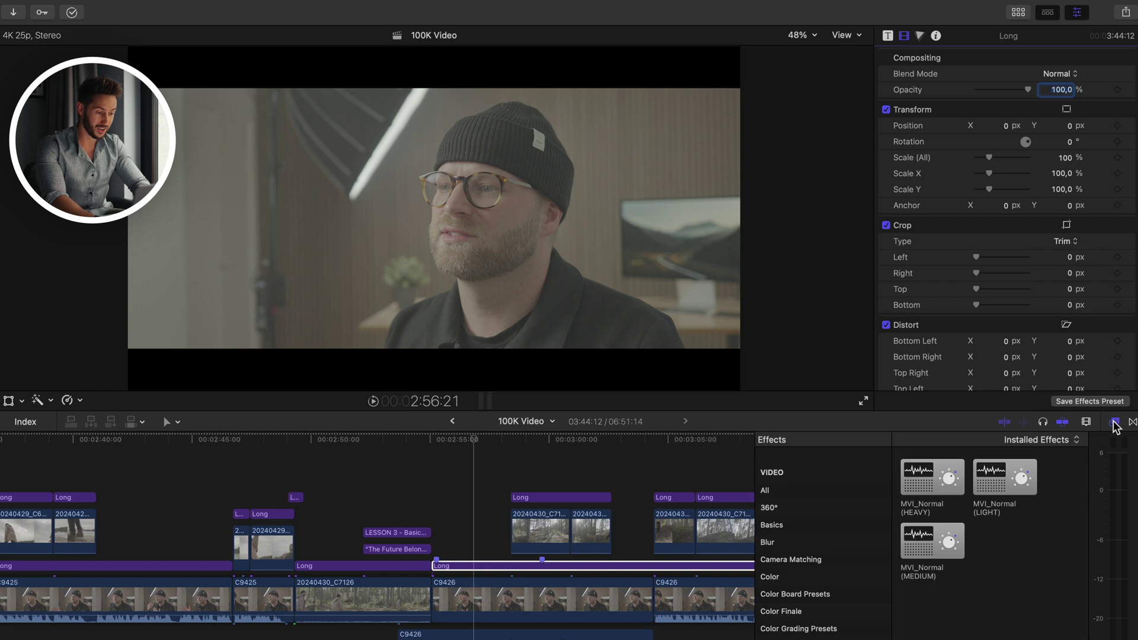
pyautogui.scroll(-4, 809, 599)
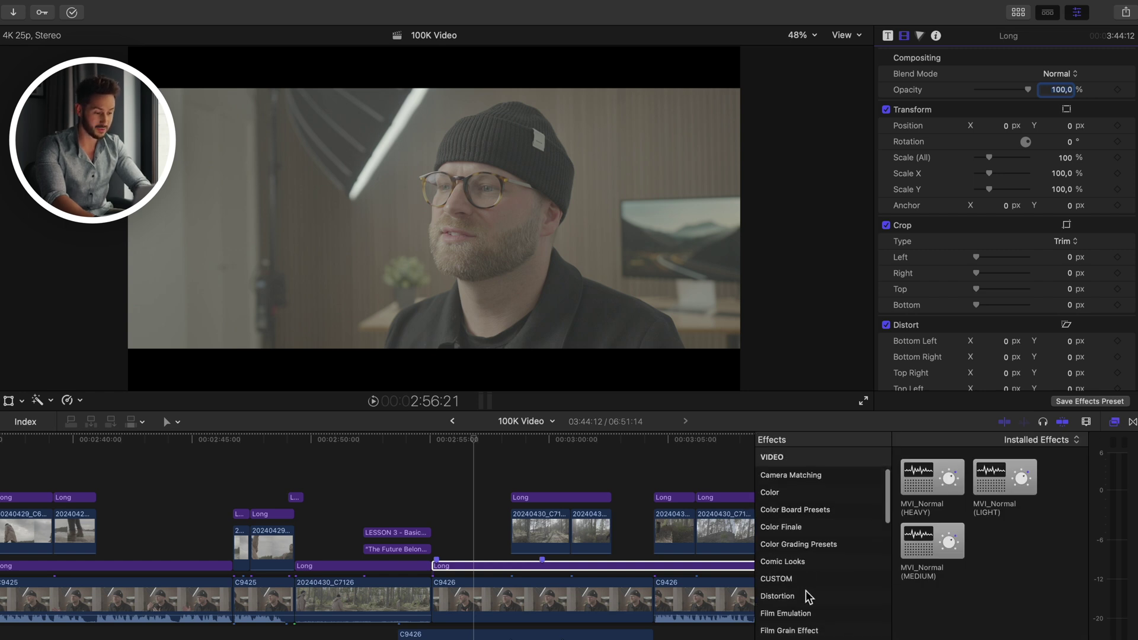
pyautogui.click(793, 584)
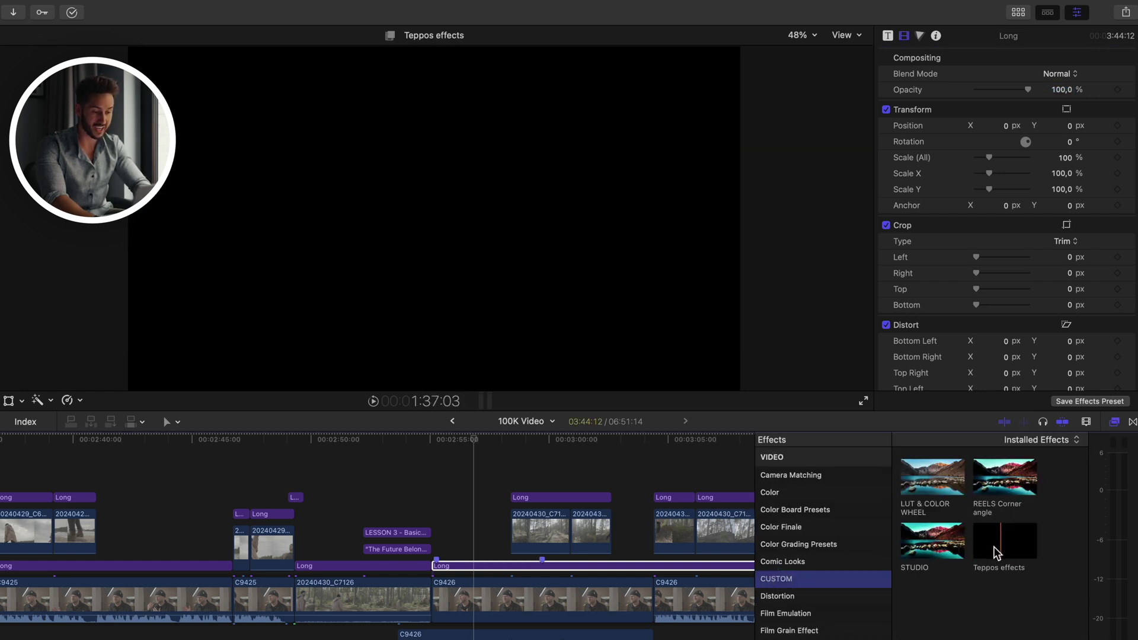
pyautogui.click(1003, 543)
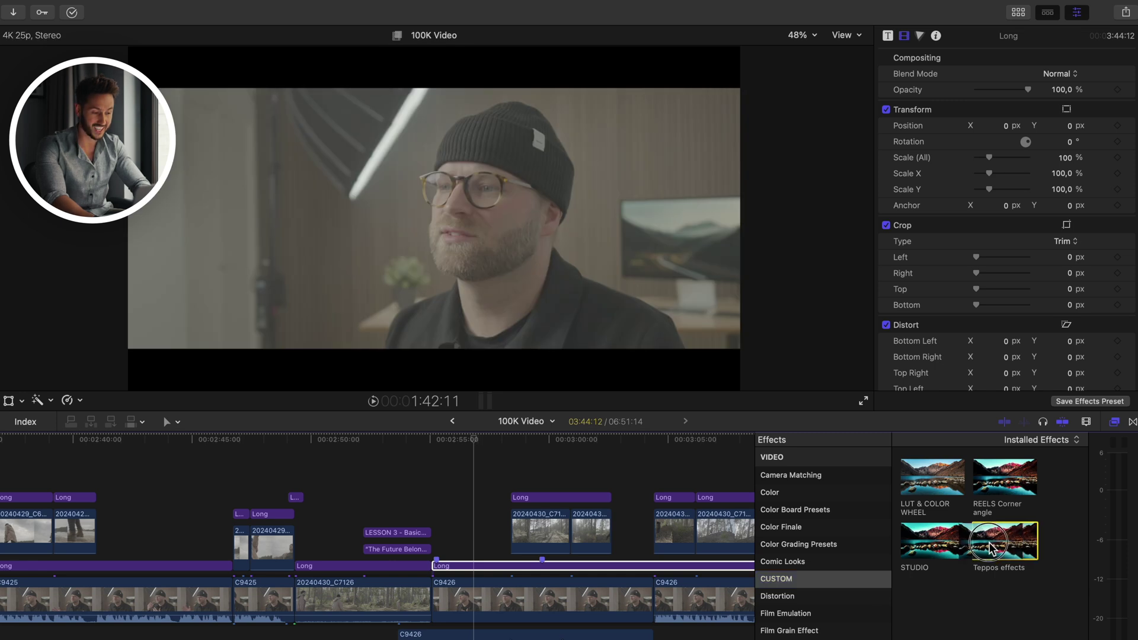
pyautogui.doubleClick(998, 541)
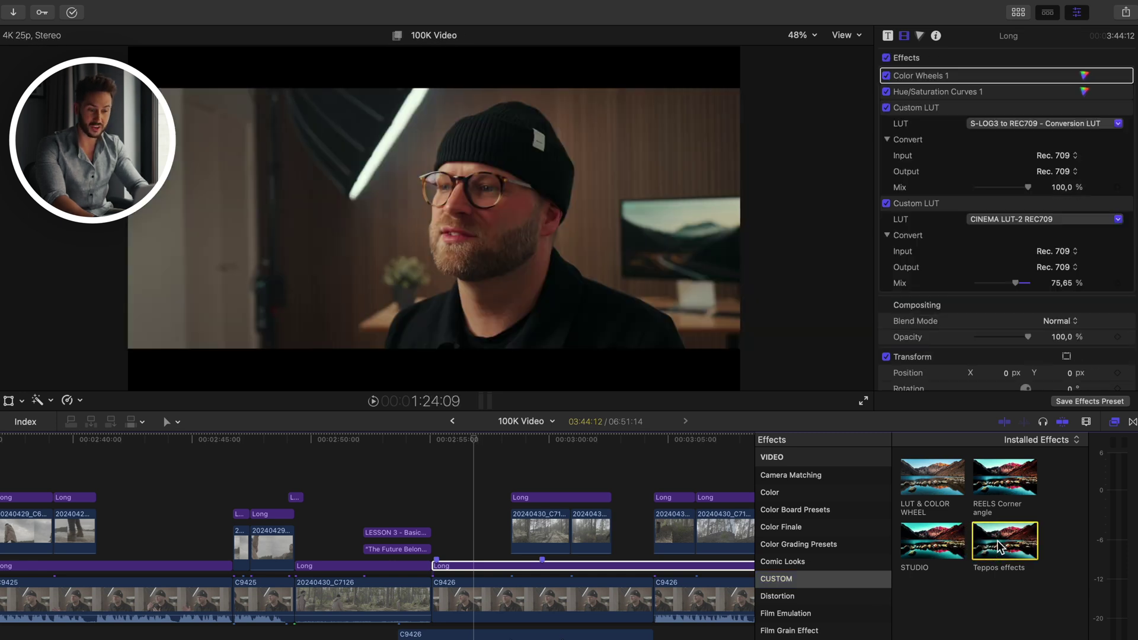
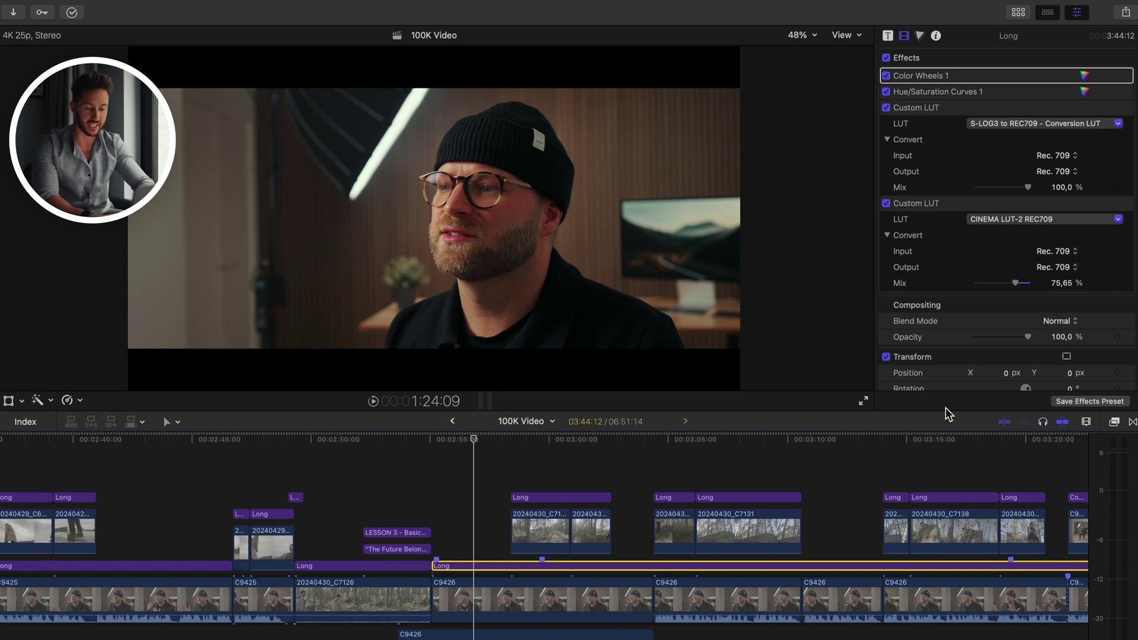
# Show the video scopes and enlarge the scopes and viewer area by shrinking the timeline
pyautogui.press('super+7')
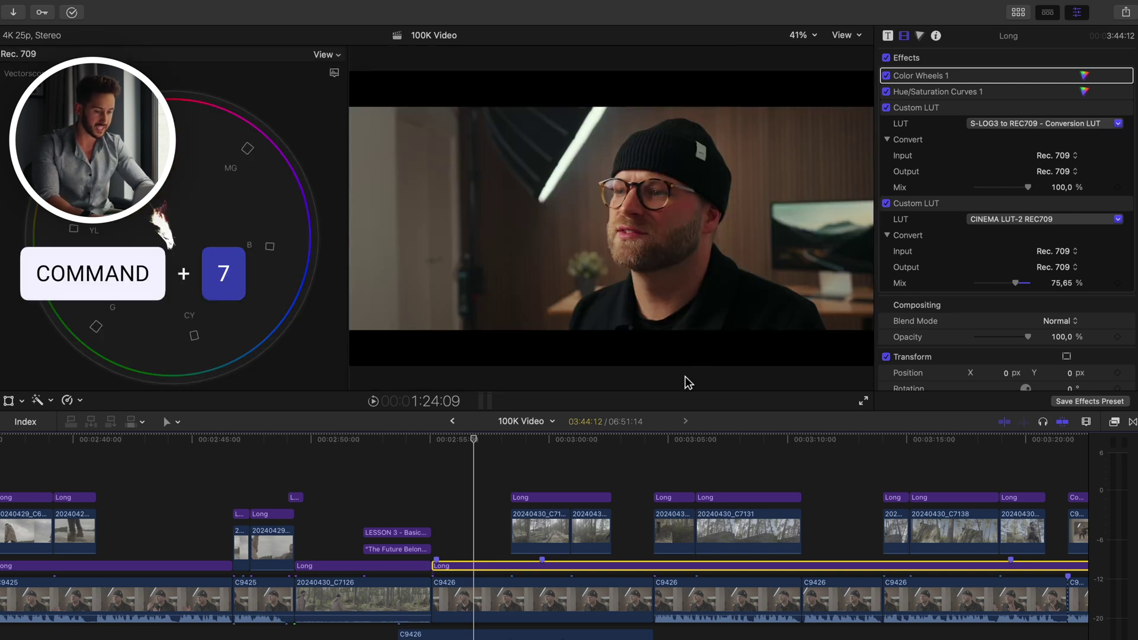
pyautogui.moveTo(643, 411); pyautogui.dragTo(638, 605)
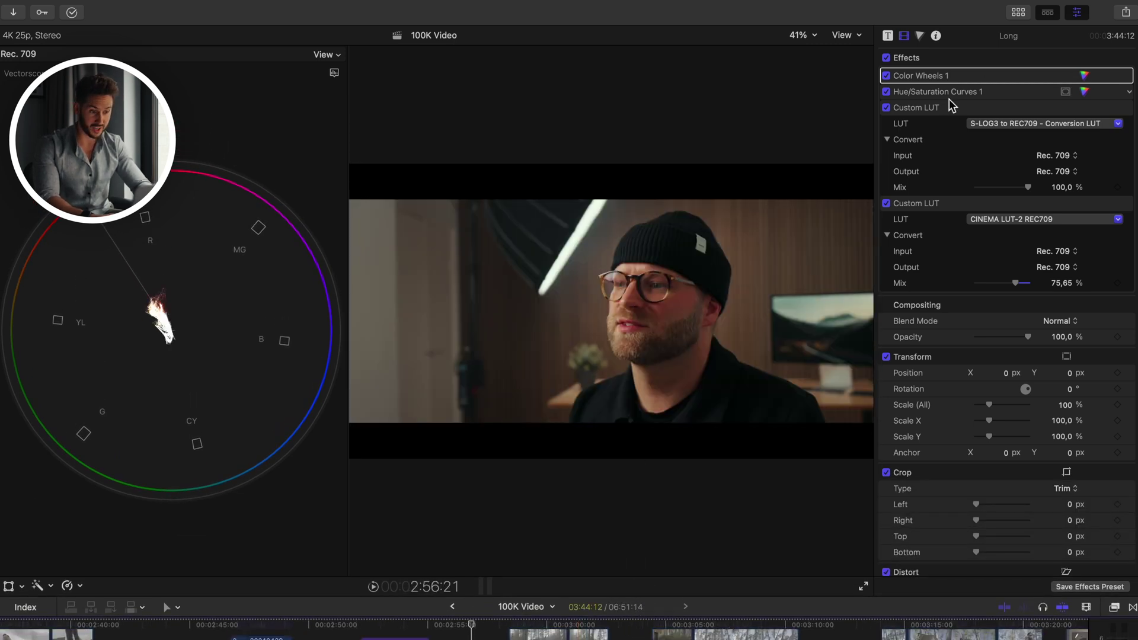
# Arrange the video scopes as two stacked displays and set the lower waveform's channel to Luma
pyautogui.click(332, 54)
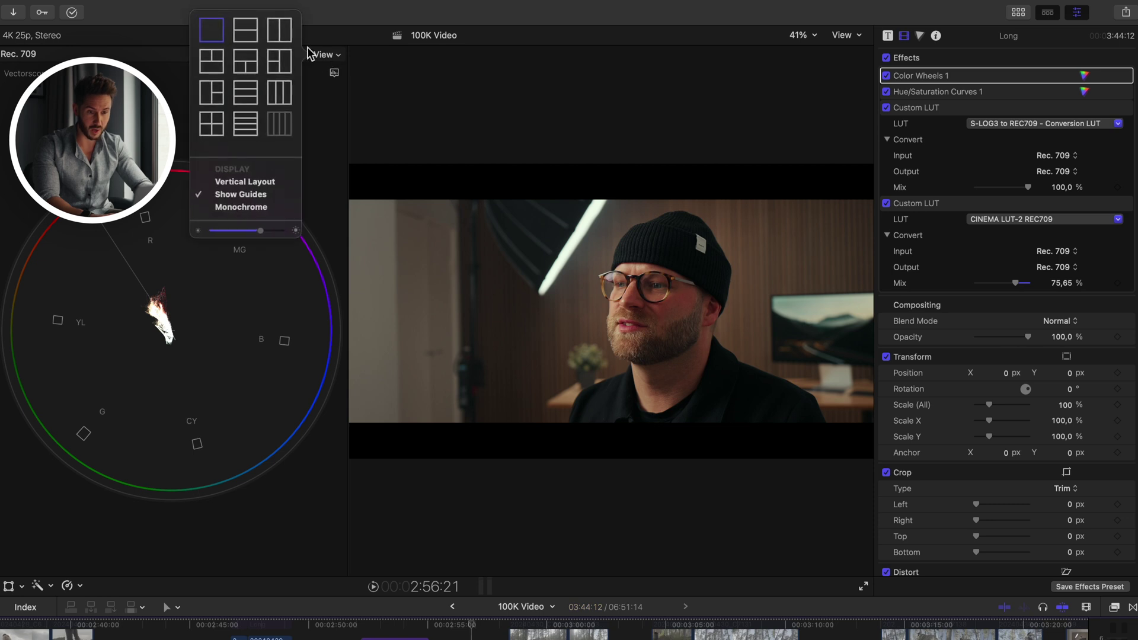
pyautogui.click(247, 32)
pyautogui.click(332, 328)
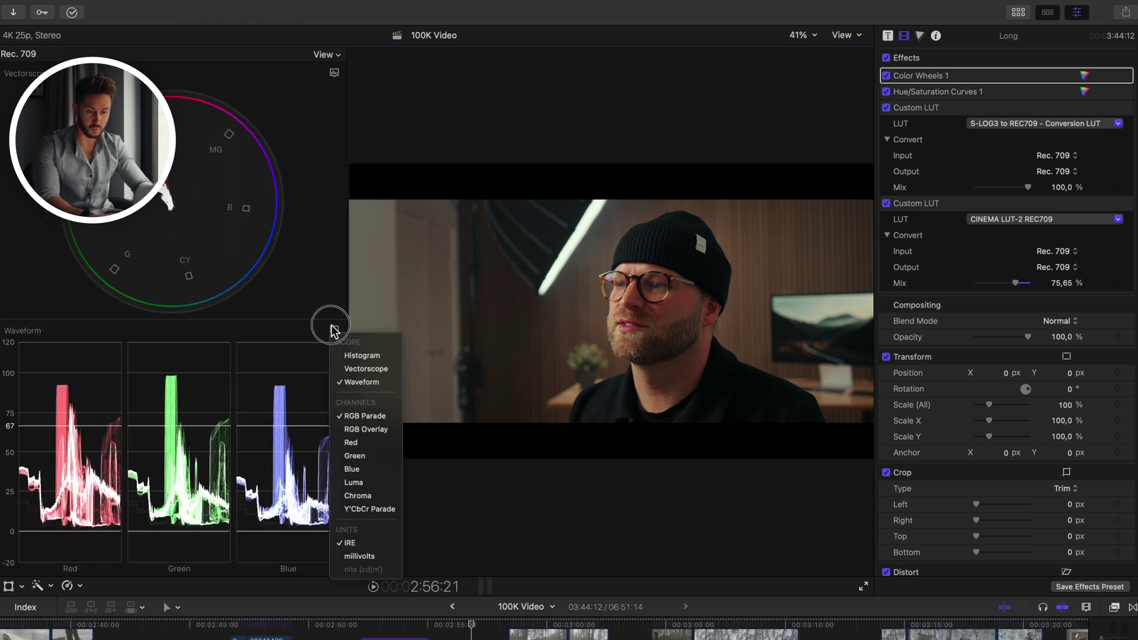
pyautogui.click(368, 483)
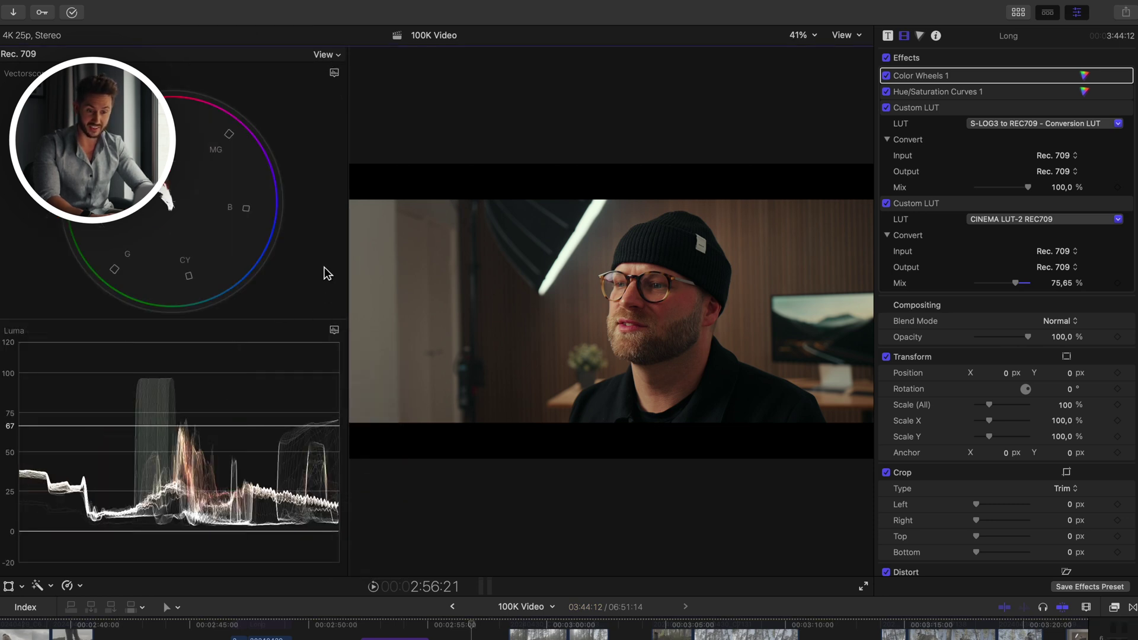
# Show the Long clip's color correction controls and save the current window layout as a custom workspace named "Color Grading Workspace"
pyautogui.click(920, 36)
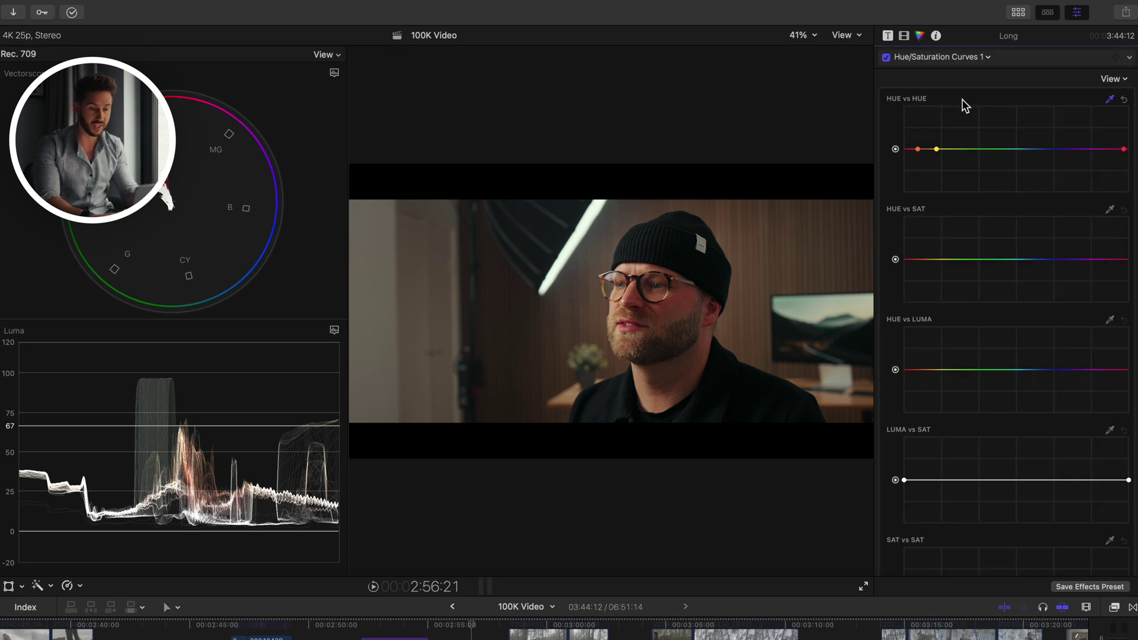
pyautogui.click(344, 5)
pyautogui.moveTo(388, 190)
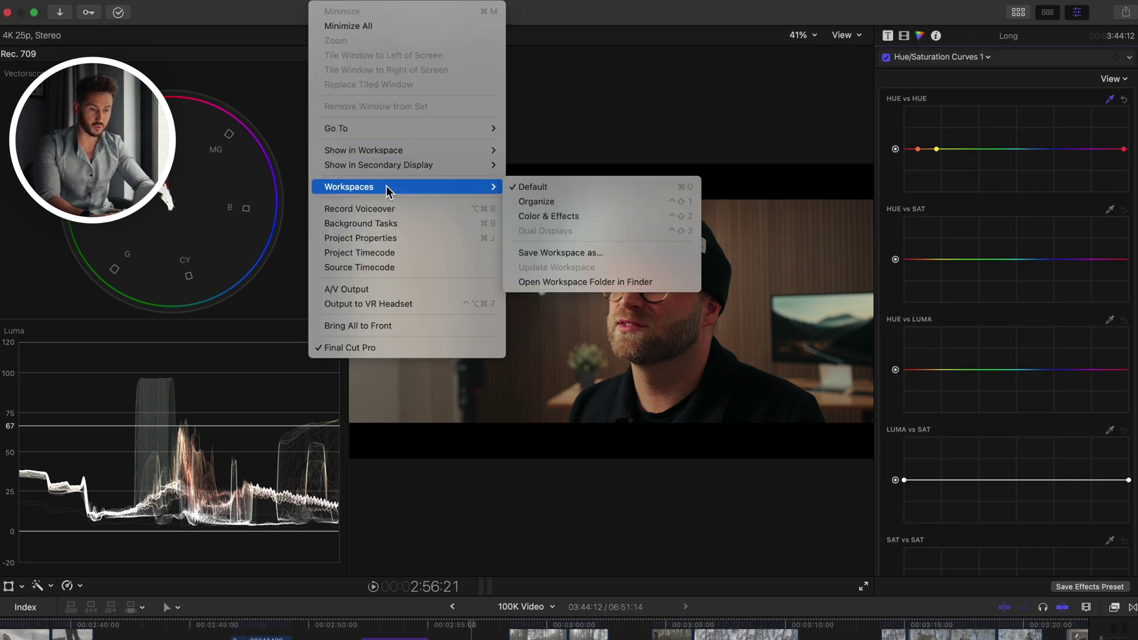
pyautogui.click(581, 252)
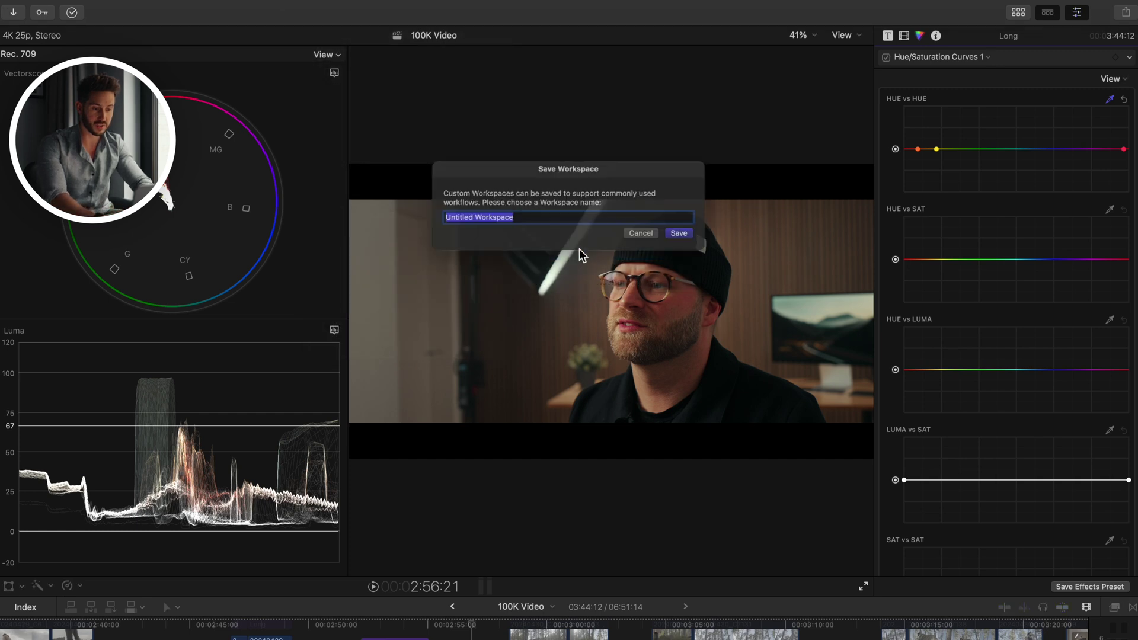
pyautogui.write('Color Grading')
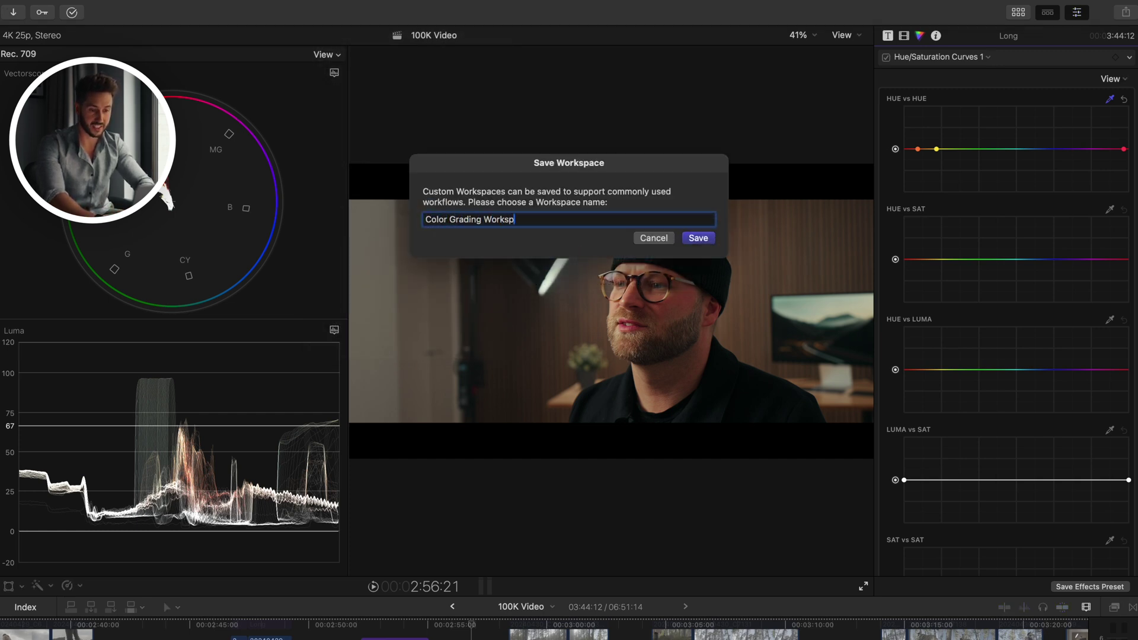
pyautogui.click(708, 238)
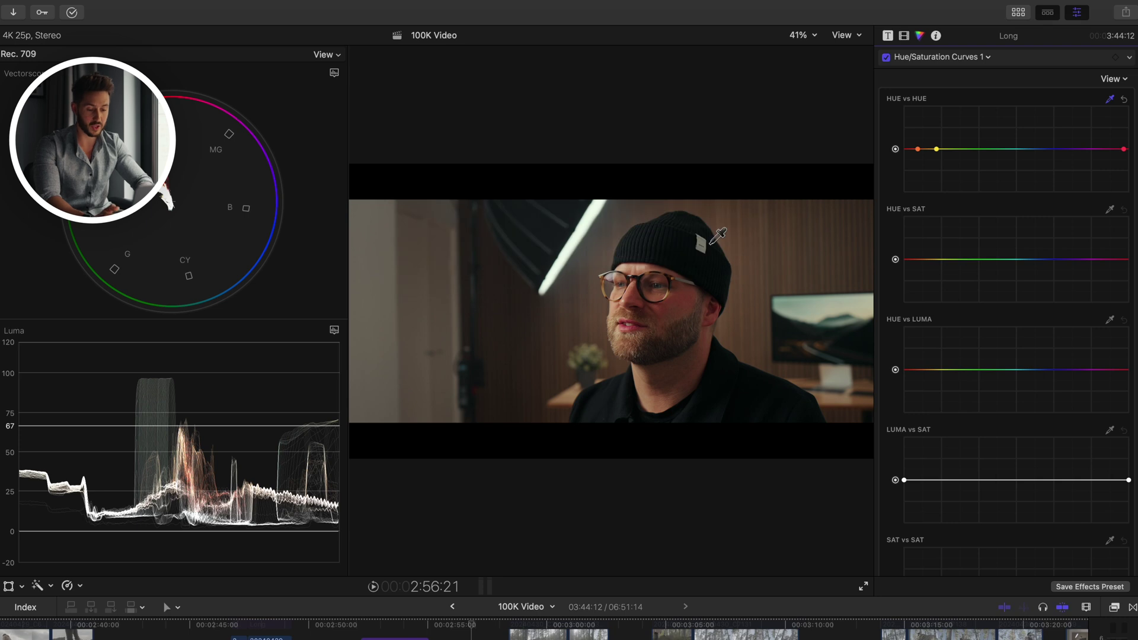
# Hide the video scopes and the inspector, and enlarge the timeline area
pyautogui.press('super+7')
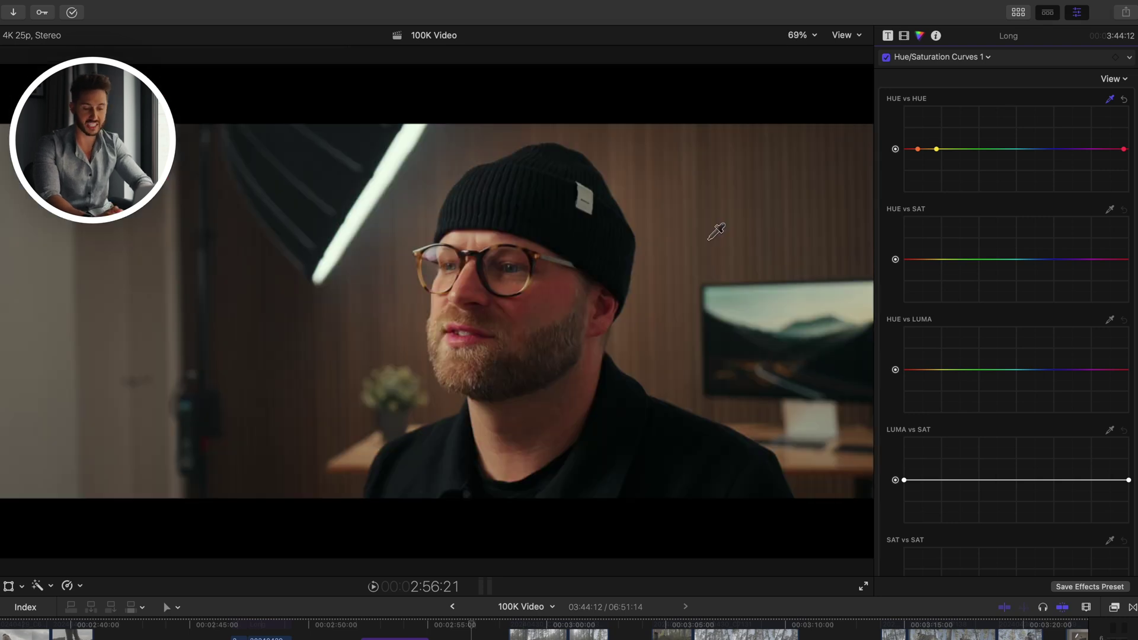
pyautogui.click(1078, 12)
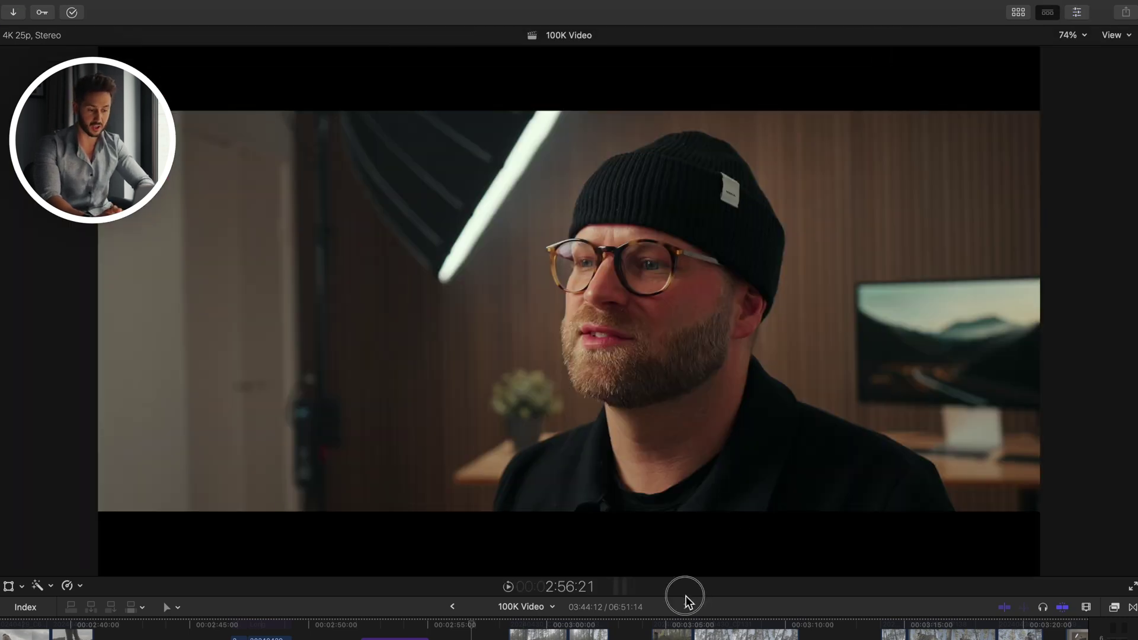
pyautogui.moveTo(686, 596); pyautogui.dragTo(709, 400)
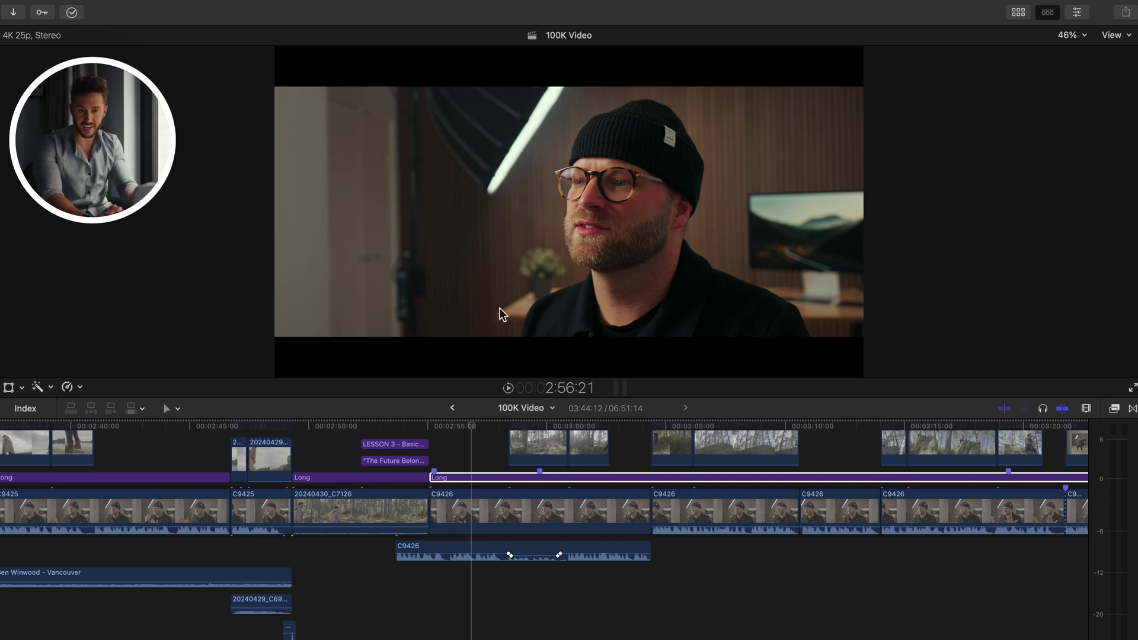
# Apply a saved workspace to the window layout
pyautogui.click(349, 1)
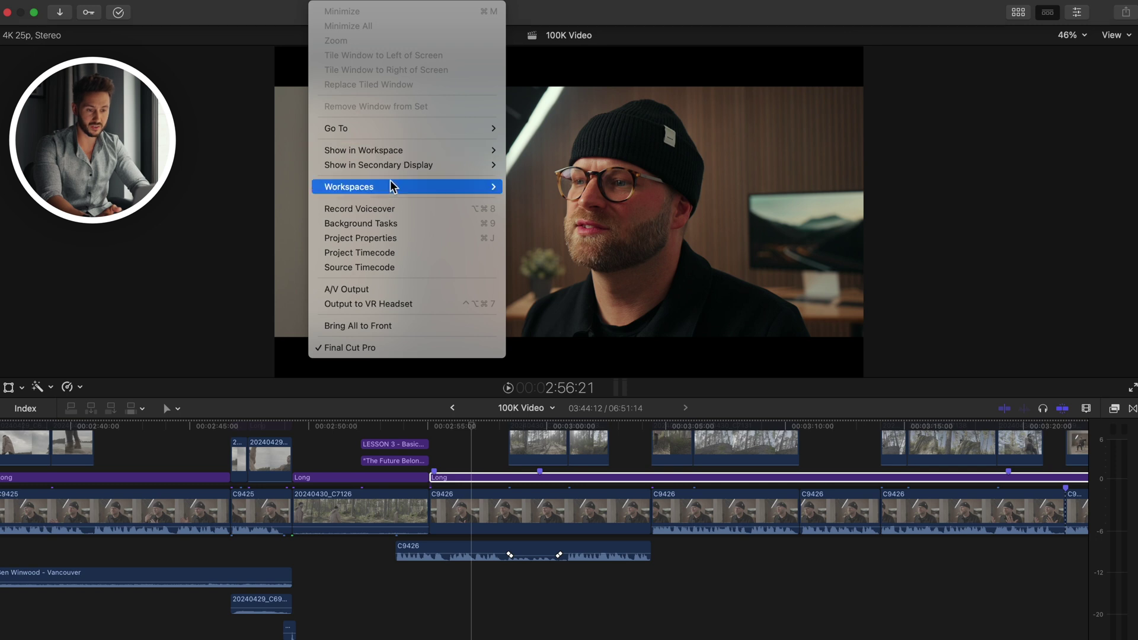
pyautogui.moveTo(394, 186)
pyautogui.click(530, 188)
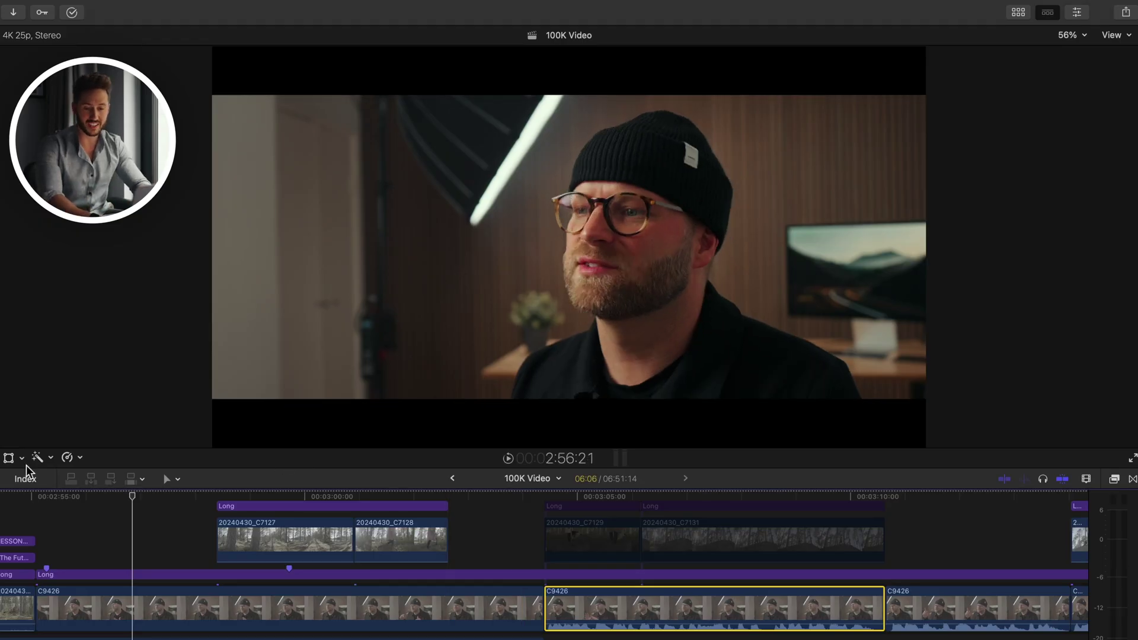
# Activate Transform on the C9426 clip near 3:04:16 and scale the clip up to about 128%
pyautogui.click(558, 495)
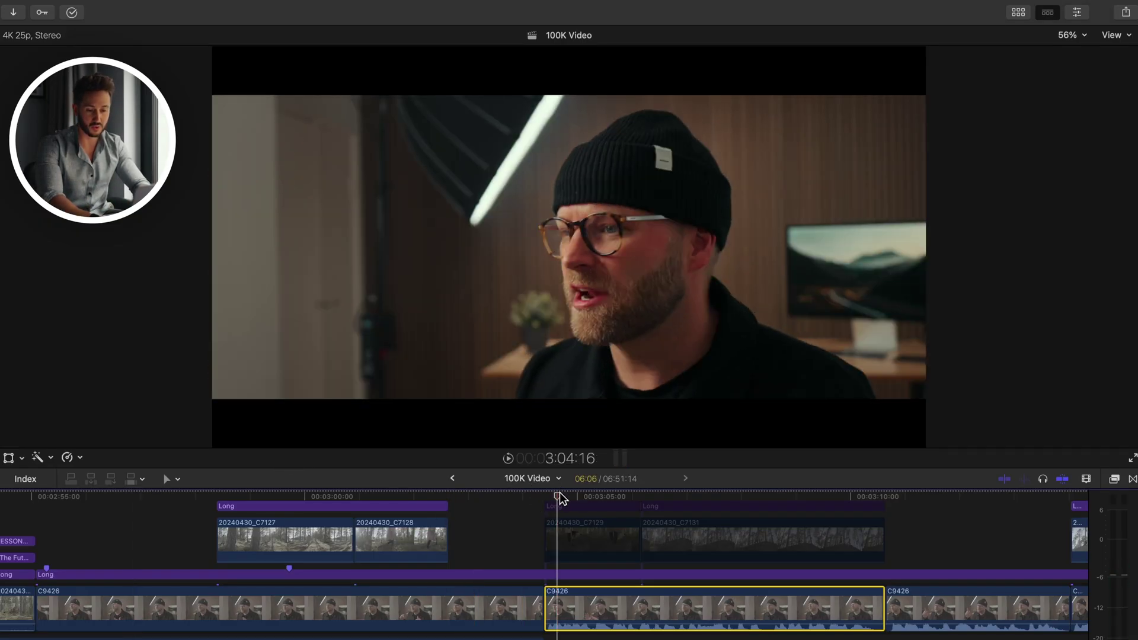
pyautogui.click(8, 458)
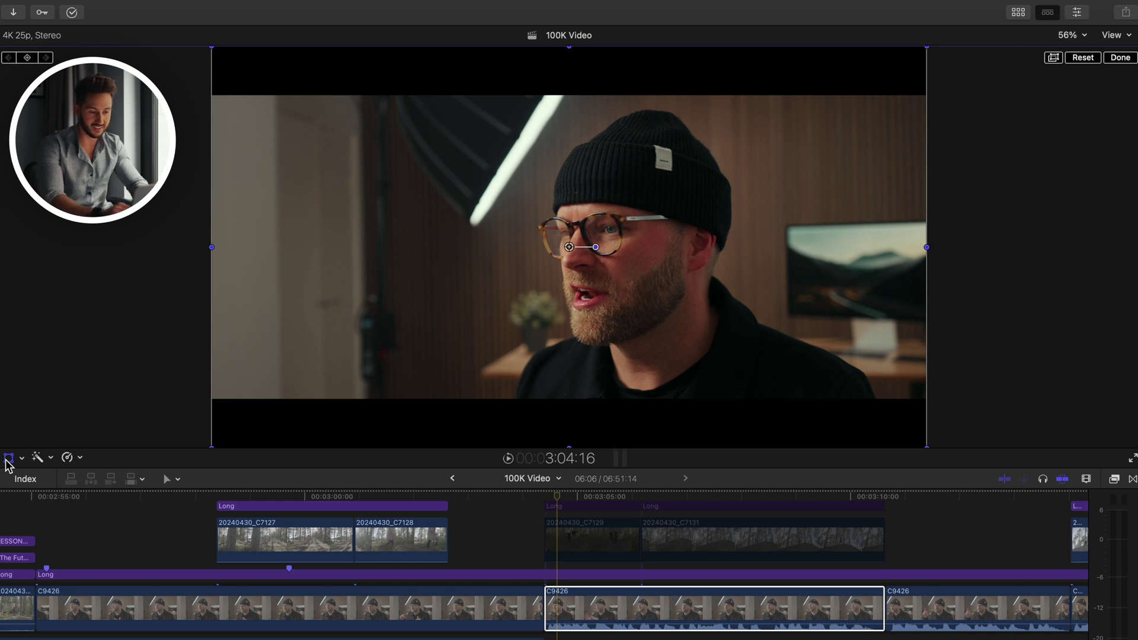
pyautogui.press('Escape')
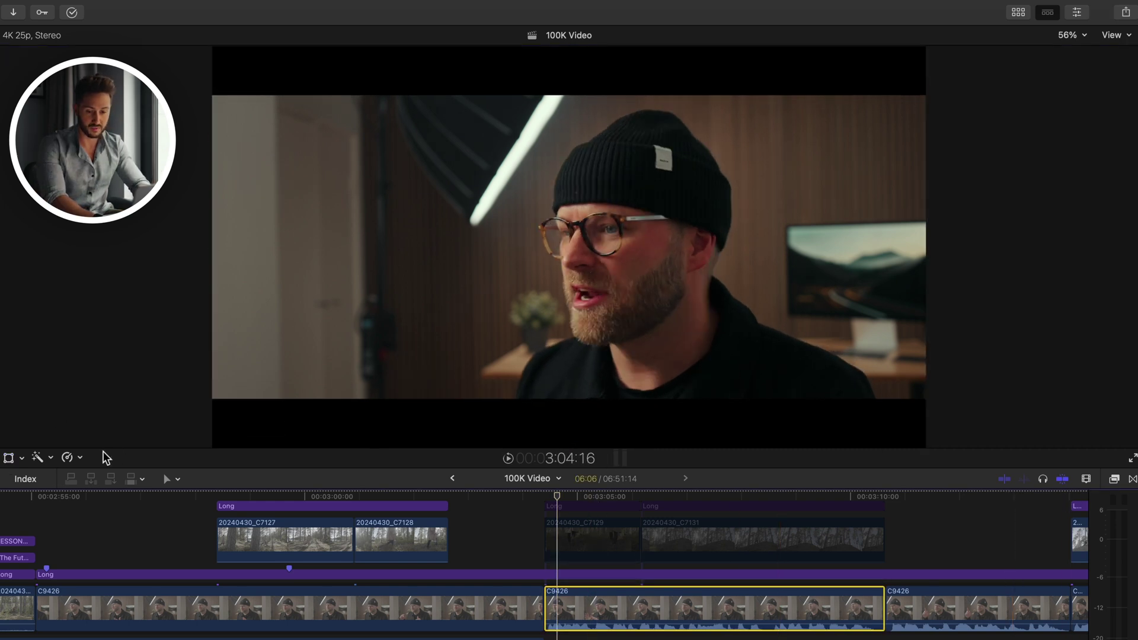
pyautogui.click(9, 459)
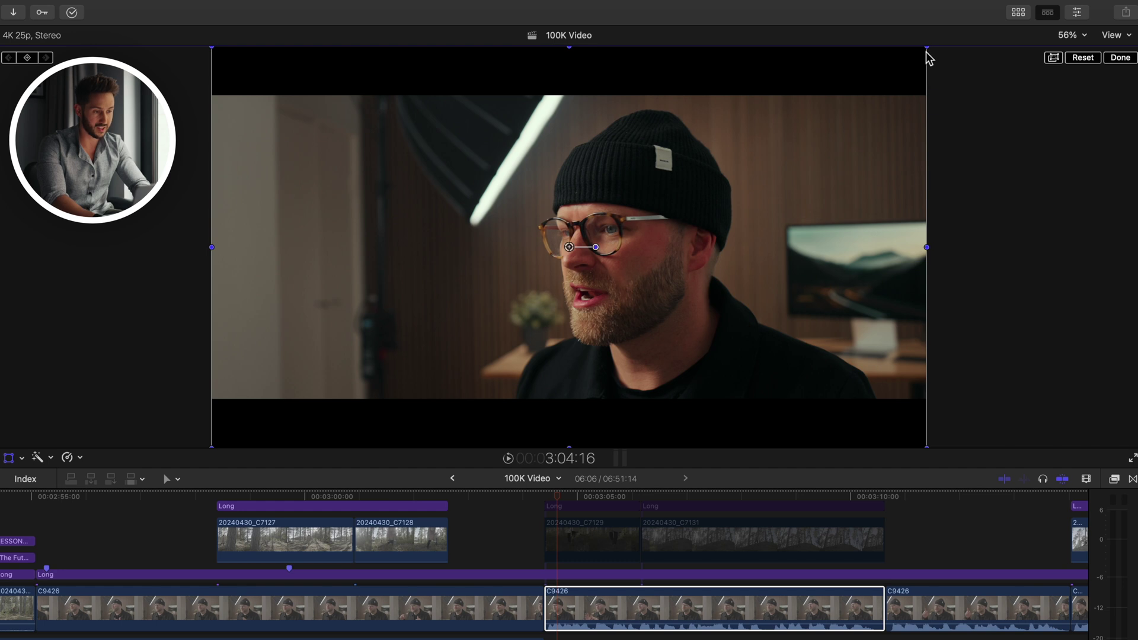
pyautogui.moveTo(929, 50); pyautogui.dragTo(1031, 34)
pyautogui.press('Escape')
pyautogui.press('Left')
pyautogui.press('Left')
pyautogui.press('Left')
pyautogui.press('Left')
pyautogui.press('Left')
pyautogui.press('Left')
pyautogui.press('Left')
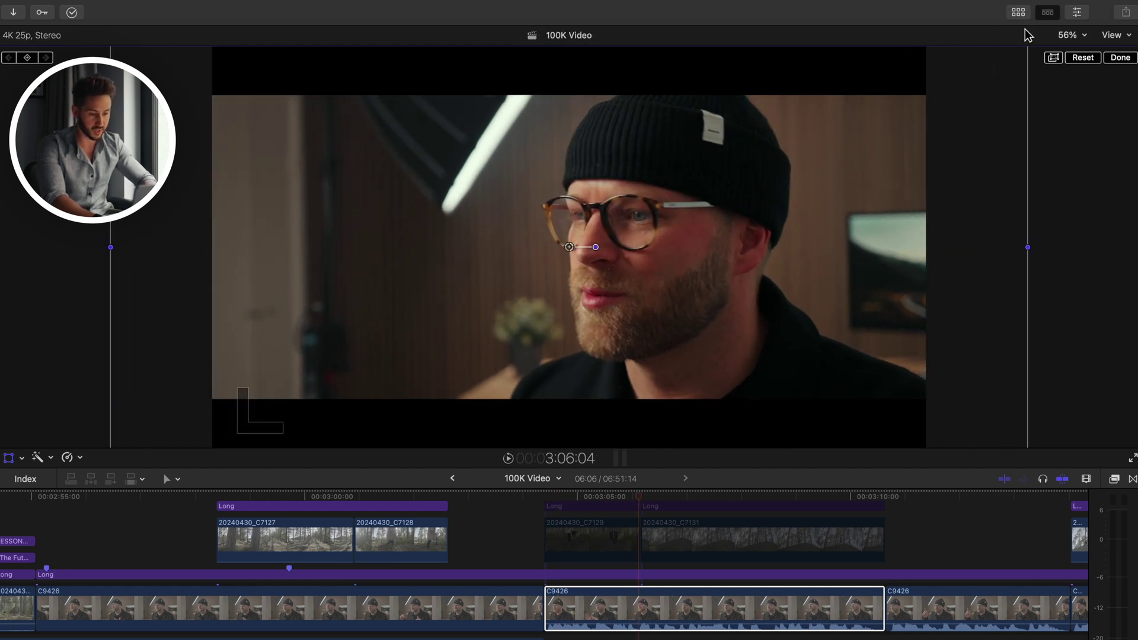
# Reposition the enlarged C9426 clip to about X -93.6 px, Y -46 px, and compare its framing across the cut
pyautogui.press('Right')
pyautogui.moveTo(816, 223); pyautogui.dragTo(803, 232)
pyautogui.press('Left')
pyautogui.press('Right')
pyautogui.press('Left')
pyautogui.press('Right')
pyautogui.press('Escape')
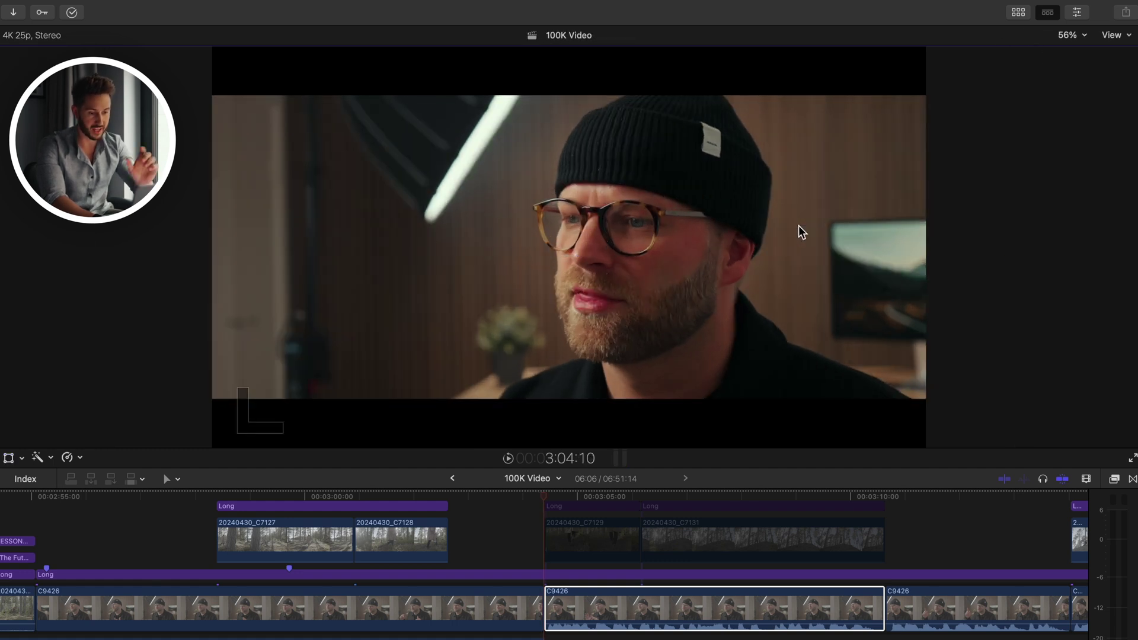
# Save the C9426 clip's Position and Scale as an effects preset named "Jump Cut" in the CUSTOM category
pyautogui.click(1078, 18)
pyautogui.click(888, 37)
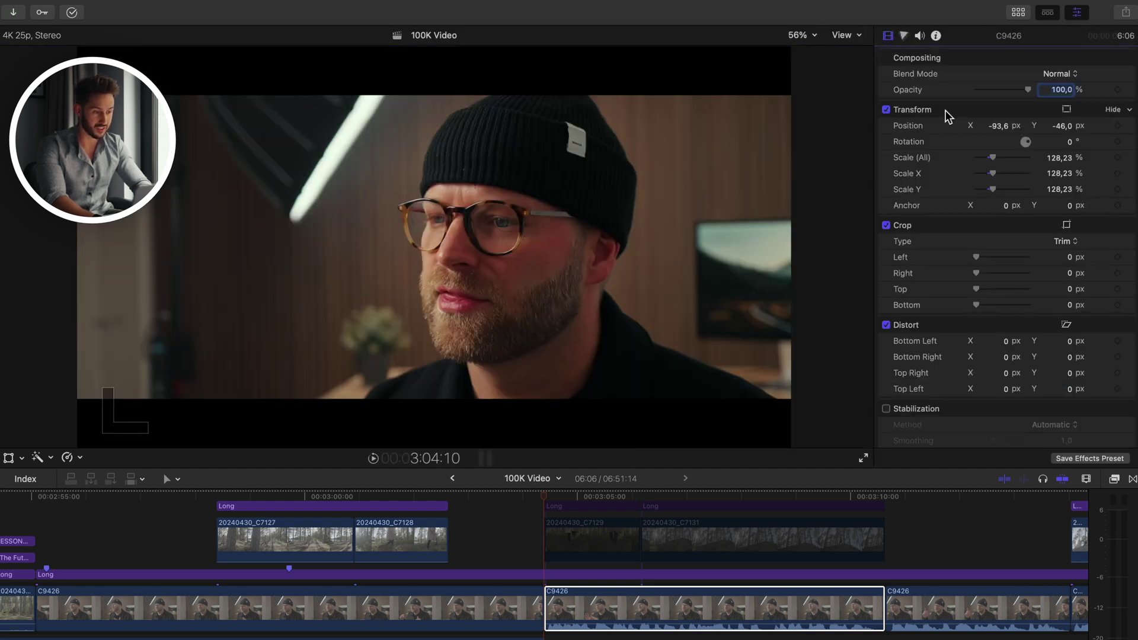
pyautogui.click(1066, 460)
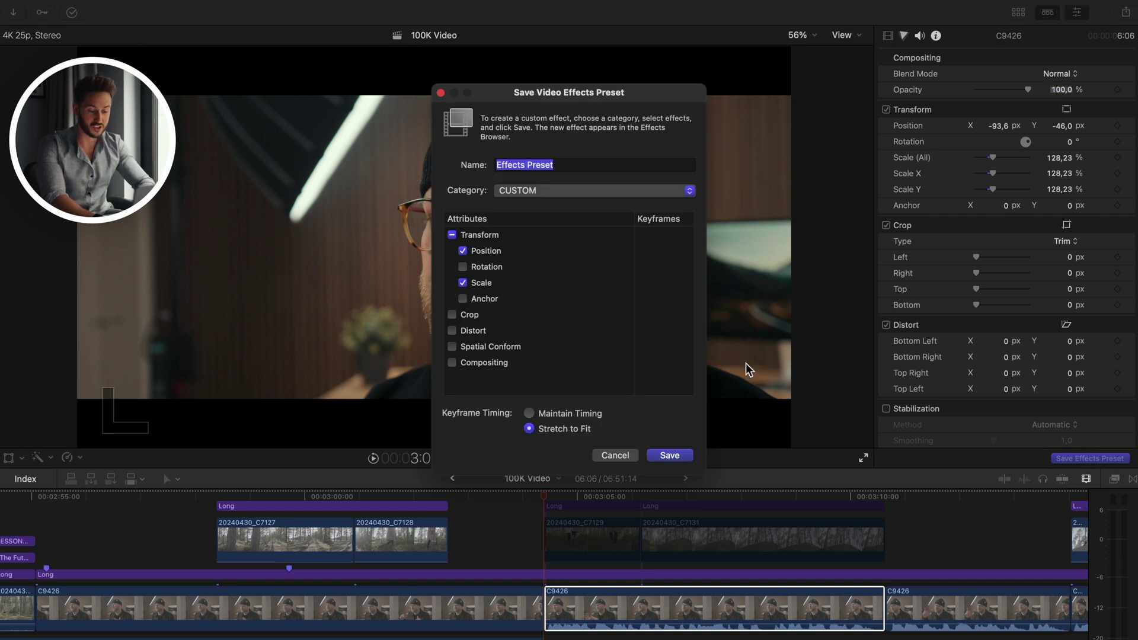
pyautogui.write('Jump Cut')
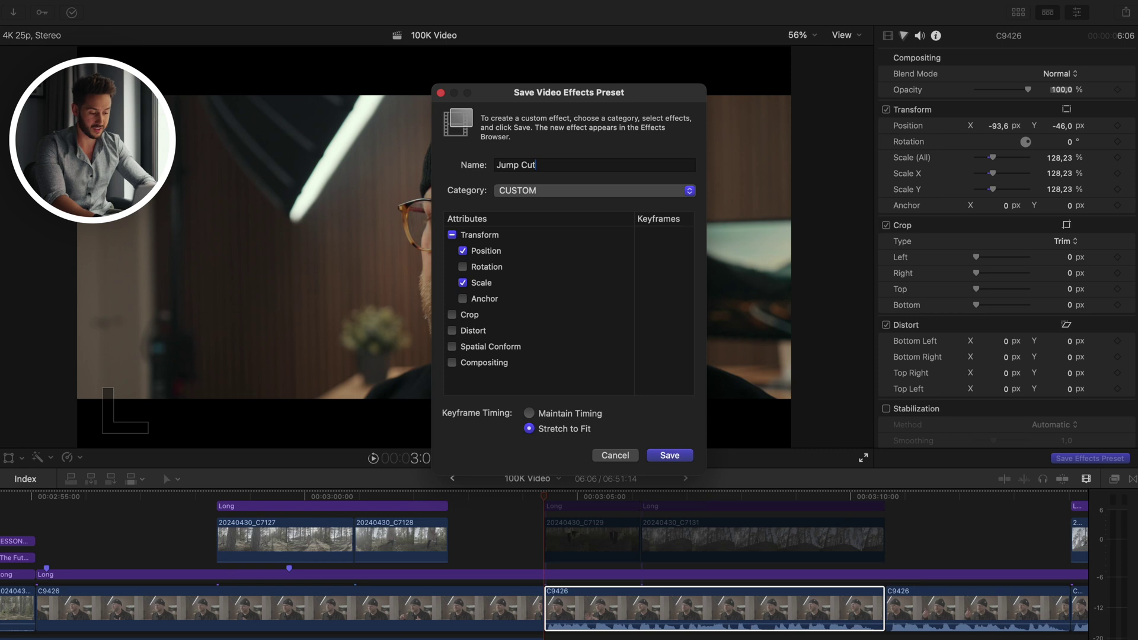
pyautogui.press('Return')
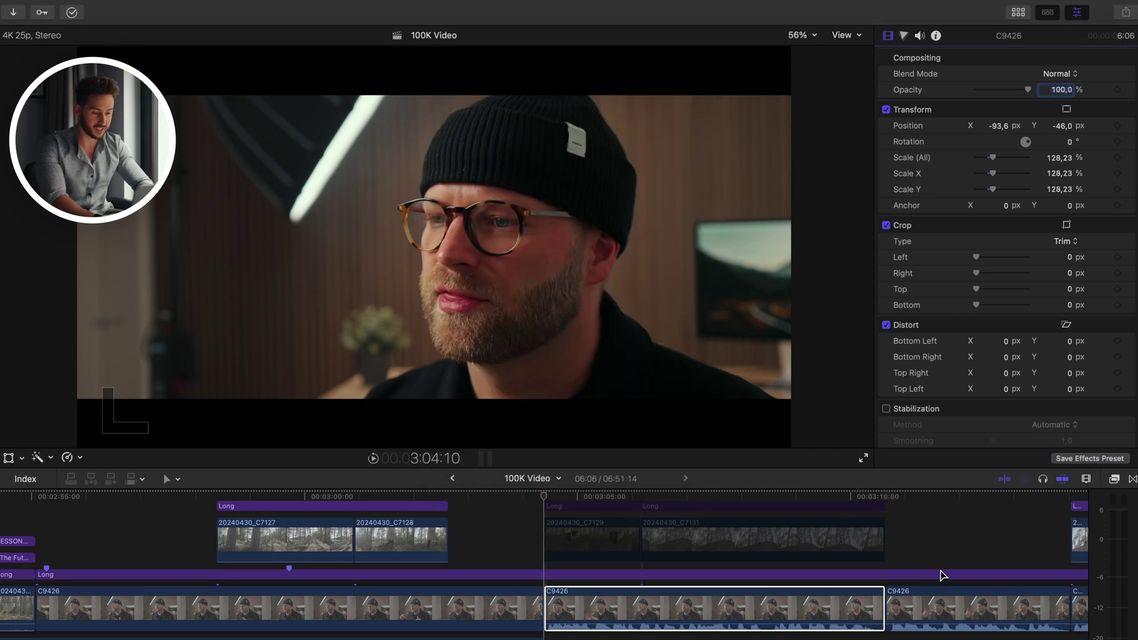
# Reset the C9426 clip's transform and close the transform controls
pyautogui.click(789, 605)
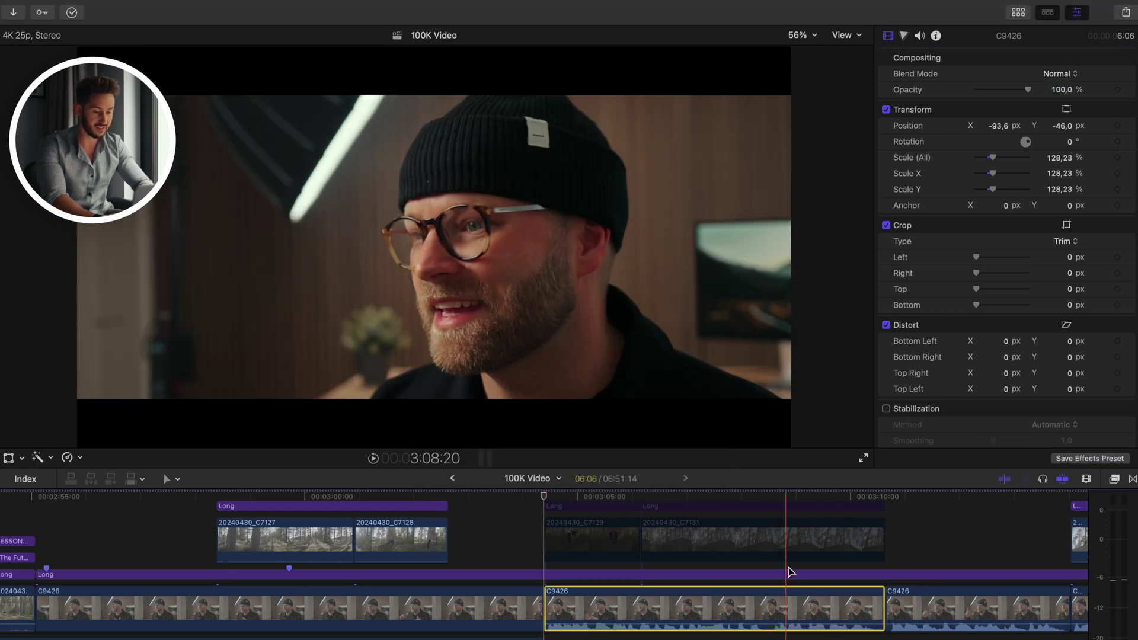
pyautogui.click(8, 458)
pyautogui.click(813, 58)
pyautogui.click(850, 58)
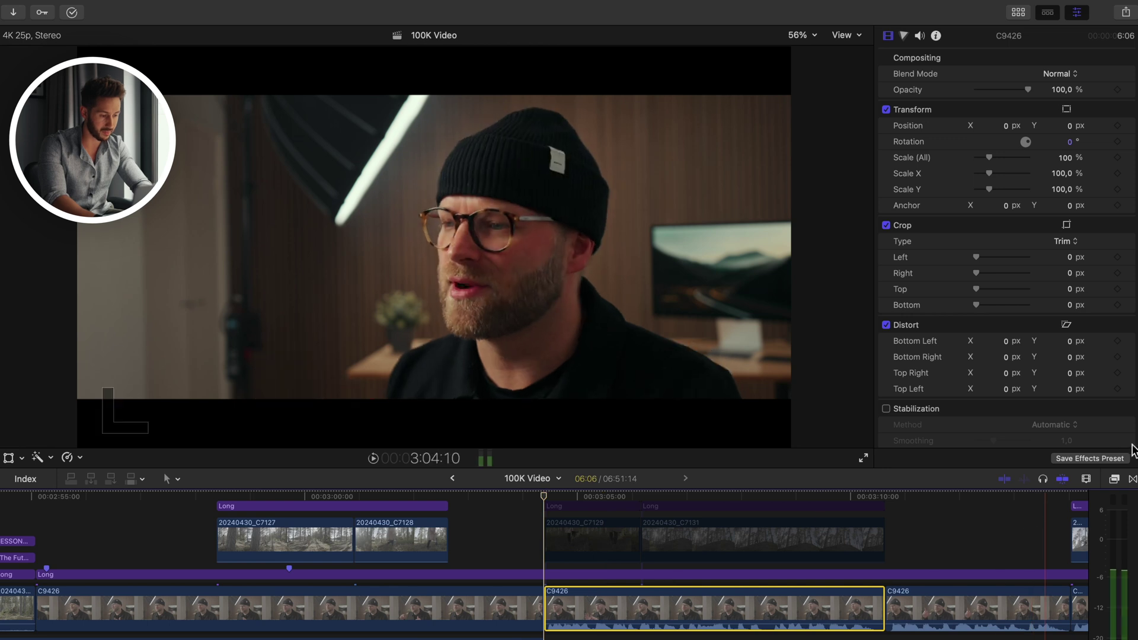
# Make the Jump Cut preset from the CUSTOM effects the default video effect and apply it to the selected C9426 clip
pyautogui.click(1114, 479)
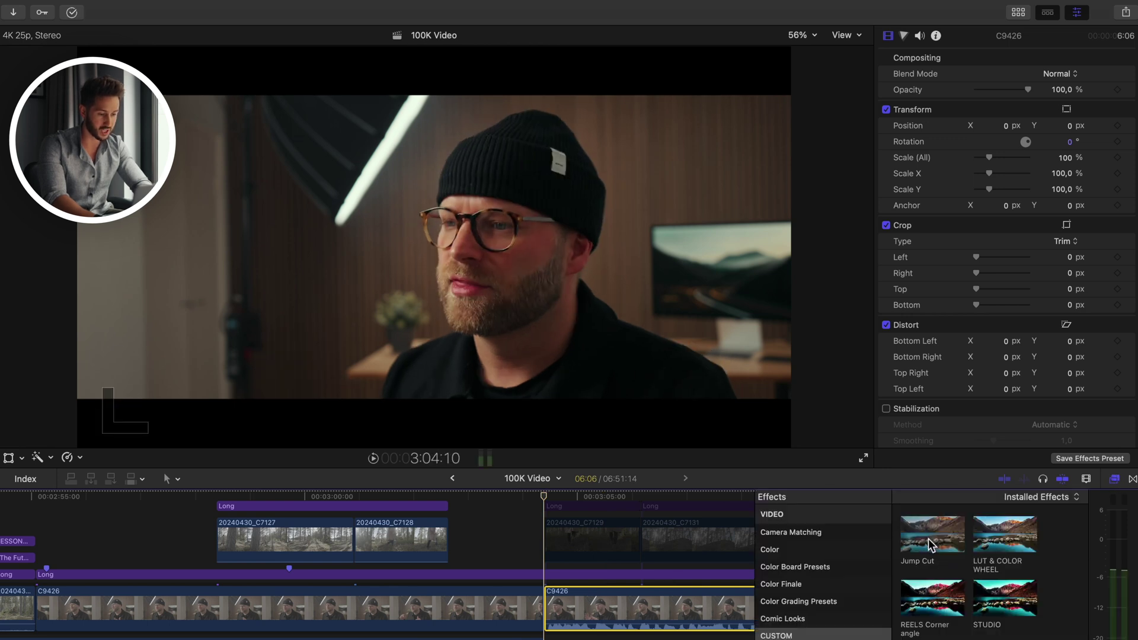
pyautogui.doubleClick(930, 545)
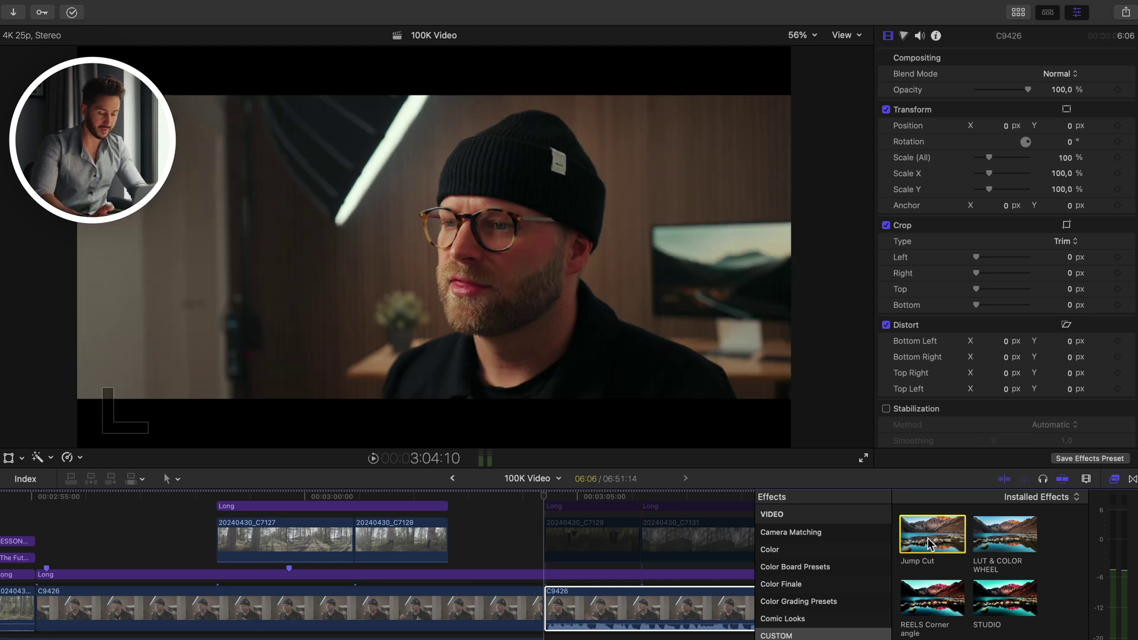
pyautogui.rightClick(931, 545)
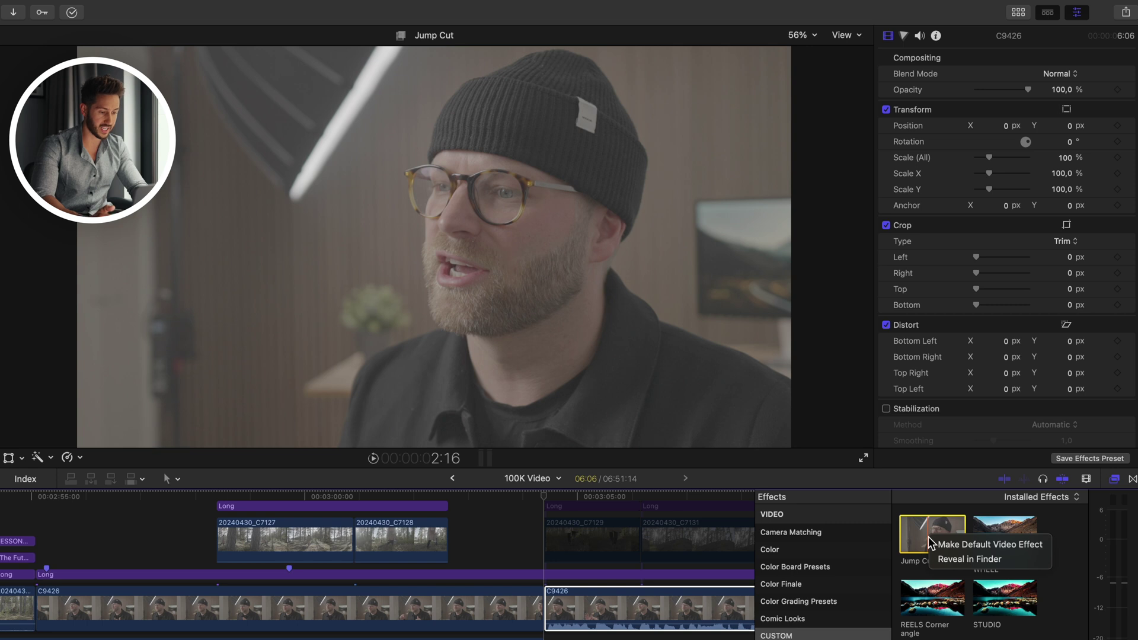
pyautogui.click(960, 546)
pyautogui.click(1115, 479)
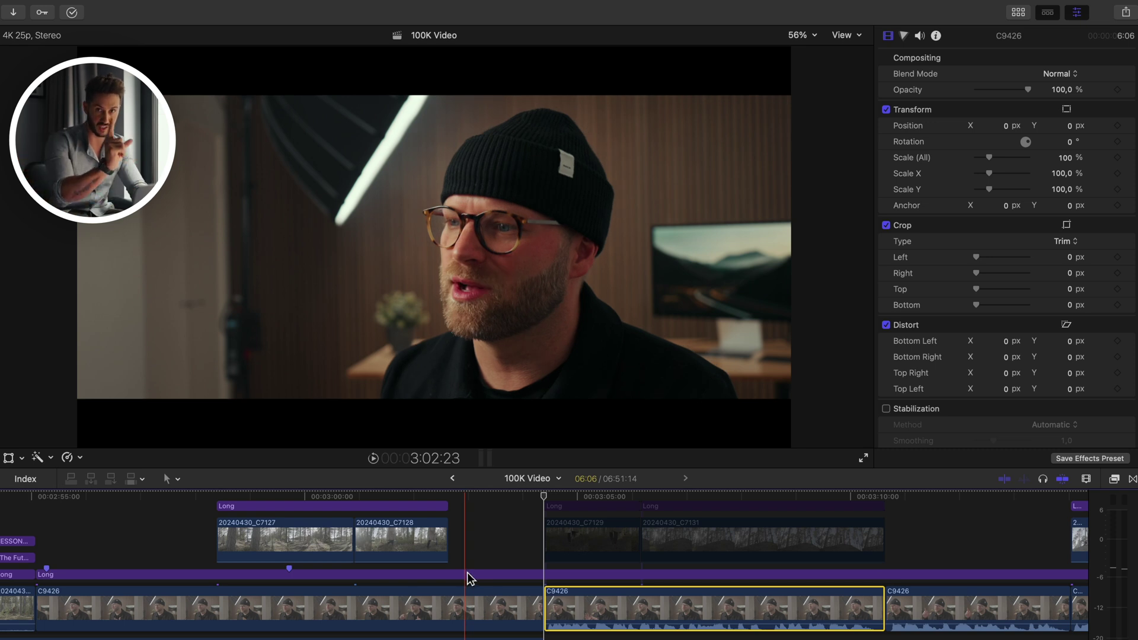
pyautogui.hotkey('alt', 'e')
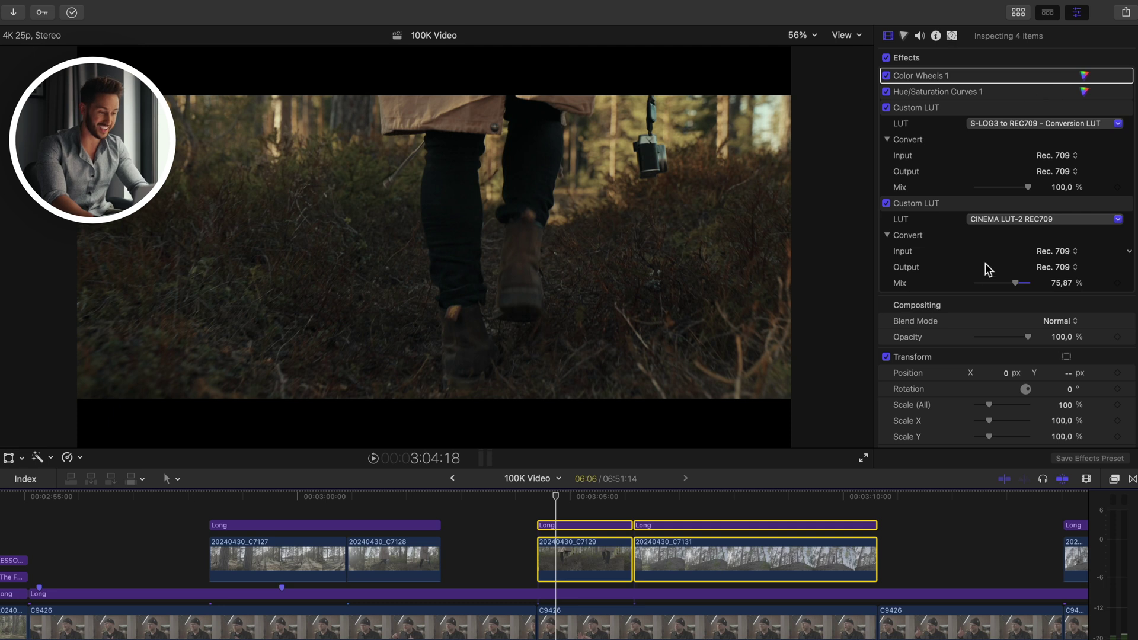
# Enlarge the timeline area, and toggle the inspector's height to see more of the selected clips' settings
pyautogui.scroll(-10, 985, 270)
pyautogui.scroll(10, 984, 269)
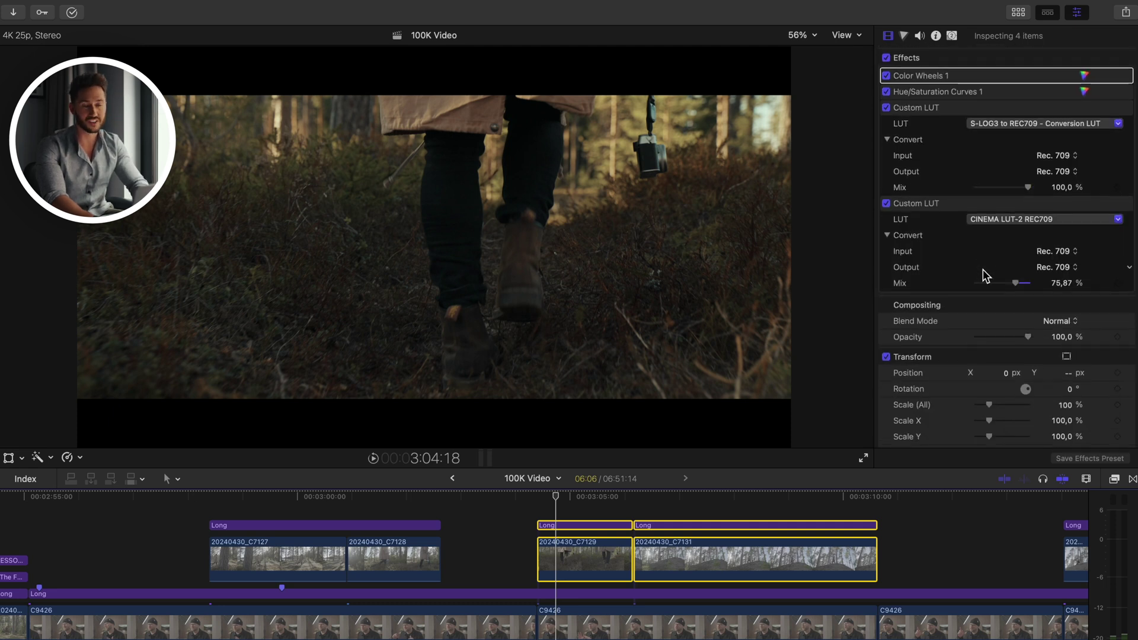
pyautogui.scroll(-10, 984, 350)
pyautogui.scroll(10, 984, 350)
pyautogui.moveTo(954, 467); pyautogui.dragTo(960, 414)
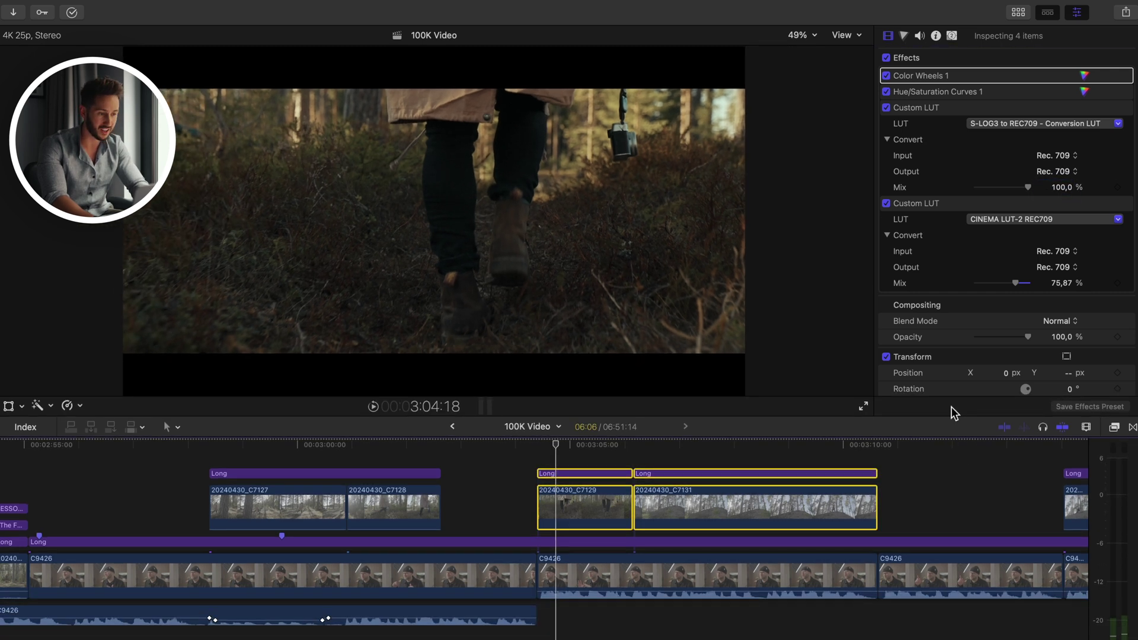
pyautogui.doubleClick(1001, 36)
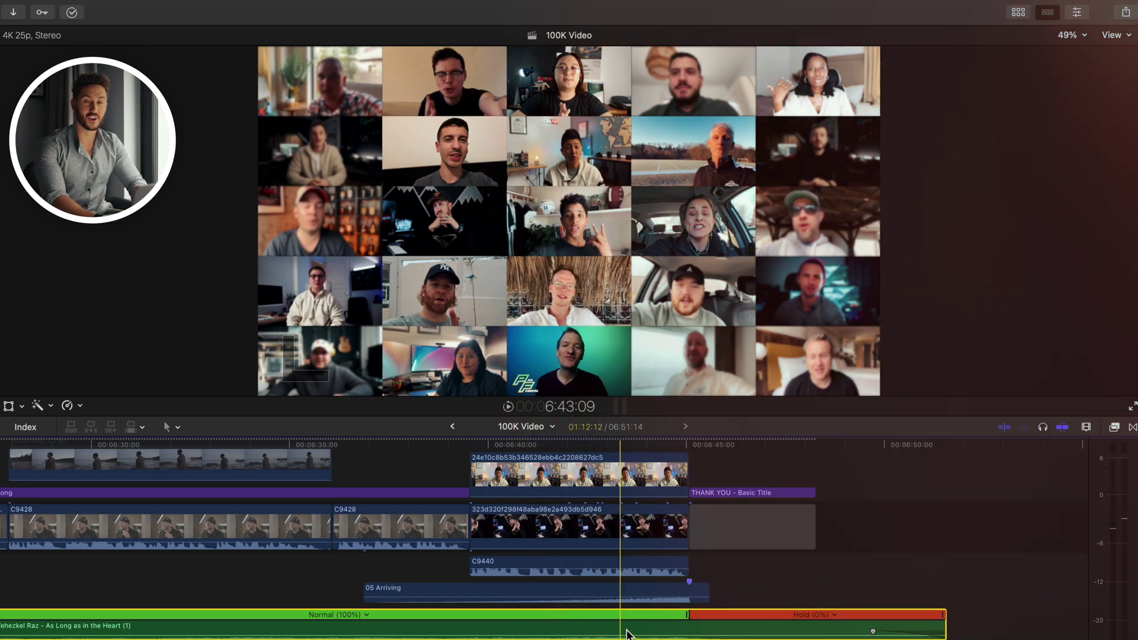
# Slip the footage inside the middle C9428 clip beneath 20240430_C7167 in both directions with the Trim tool
pyautogui.scroll(5, 627, 634)
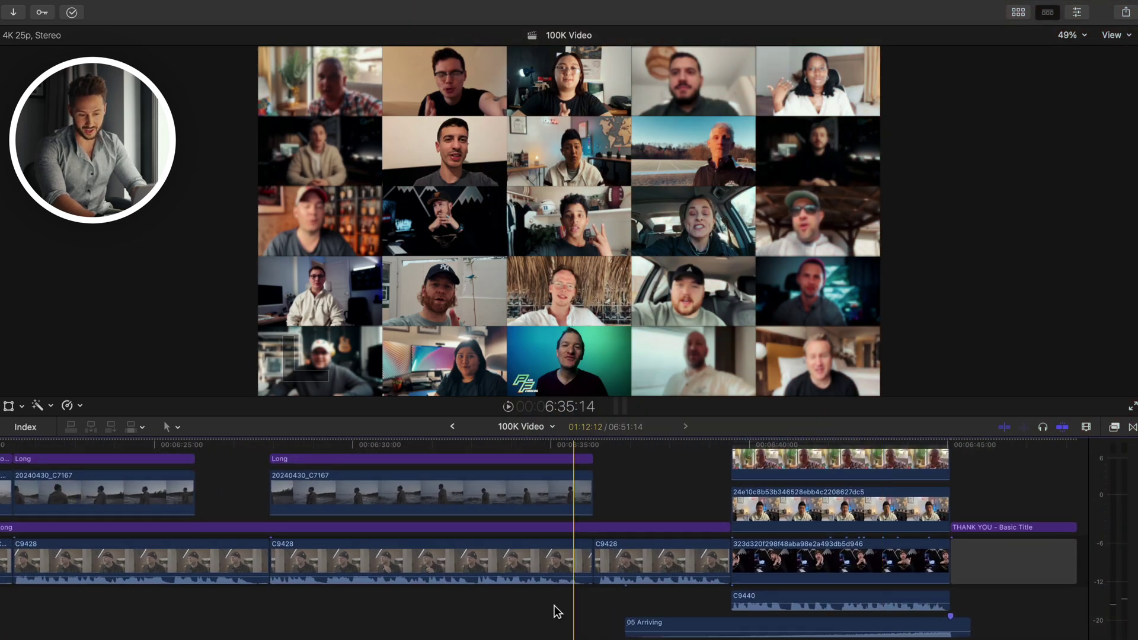
pyautogui.press('t')
pyautogui.moveTo(372, 561)
pyautogui.mouseDown()
pyautogui.moveTo(432, 565)
pyautogui.moveTo(346, 564)
pyautogui.moveTo(432, 564)
pyautogui.moveTo(355, 564)
pyautogui.mouseUp()
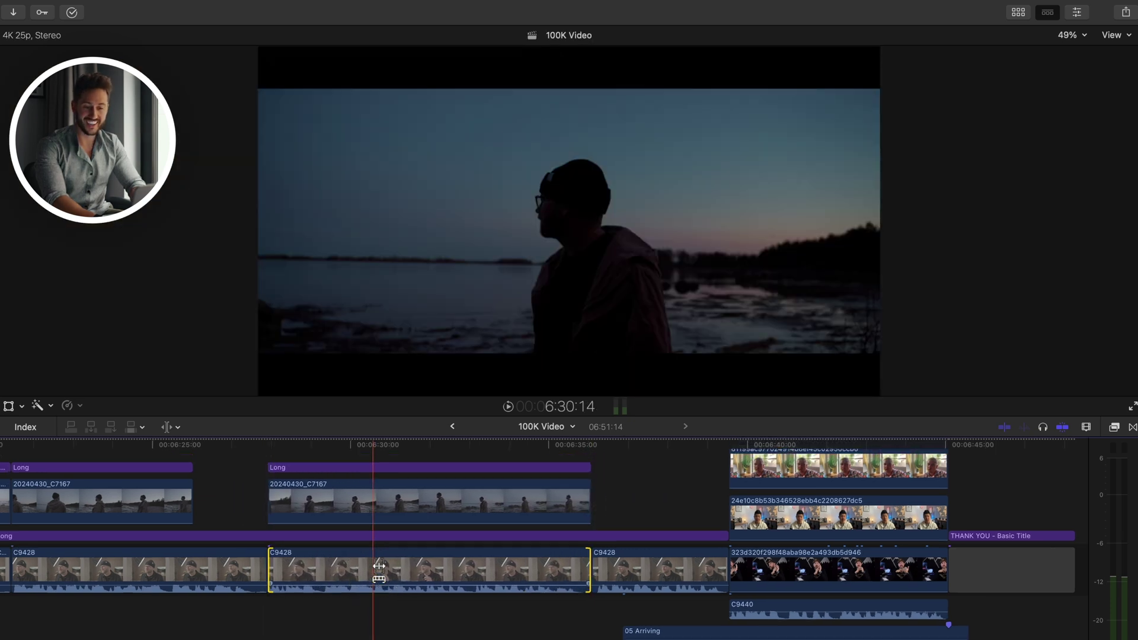
pyautogui.scroll(2, 356, 564)
pyautogui.moveTo(347, 608); pyautogui.dragTo(383, 605)
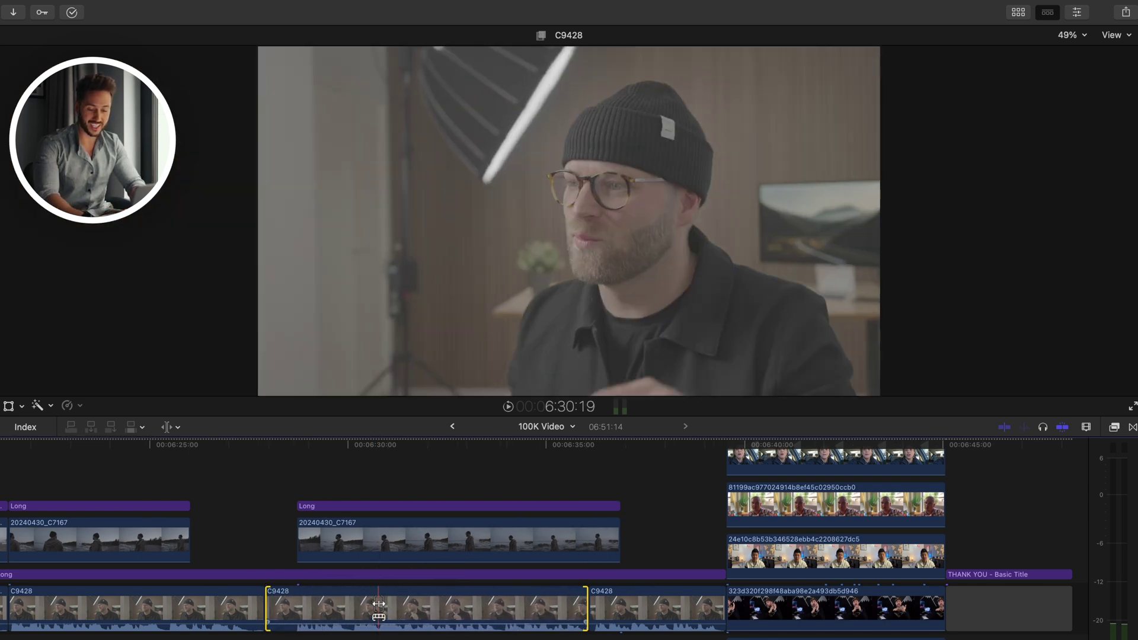
pyautogui.scroll(-3, 378, 604)
pyautogui.hscroll(-1, 378, 603)
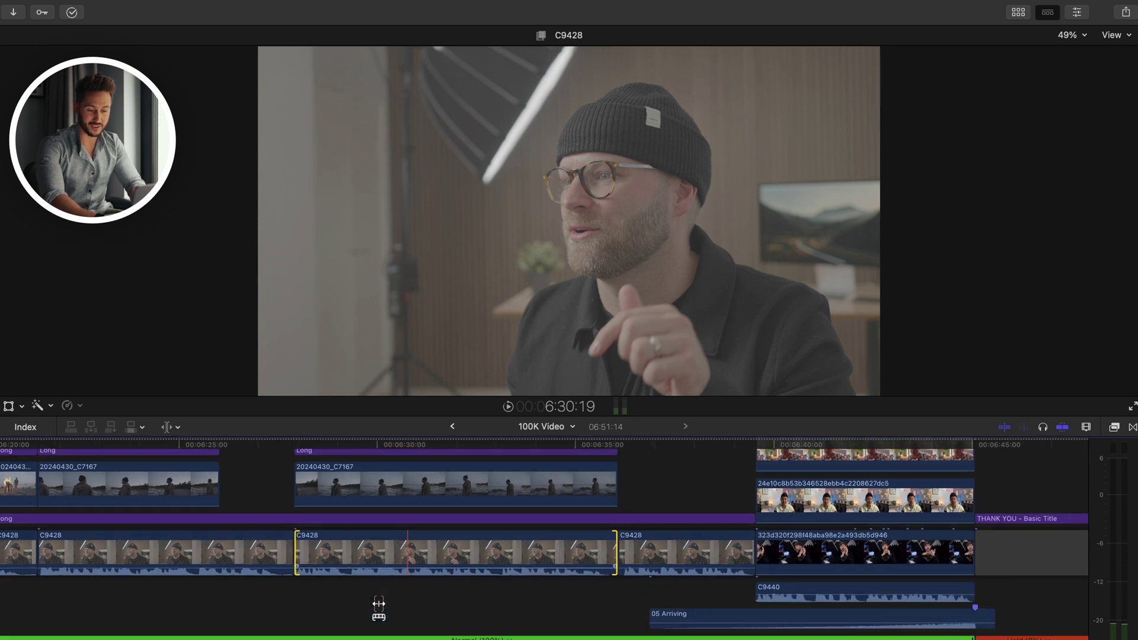
pyautogui.scroll(-1, 378, 605)
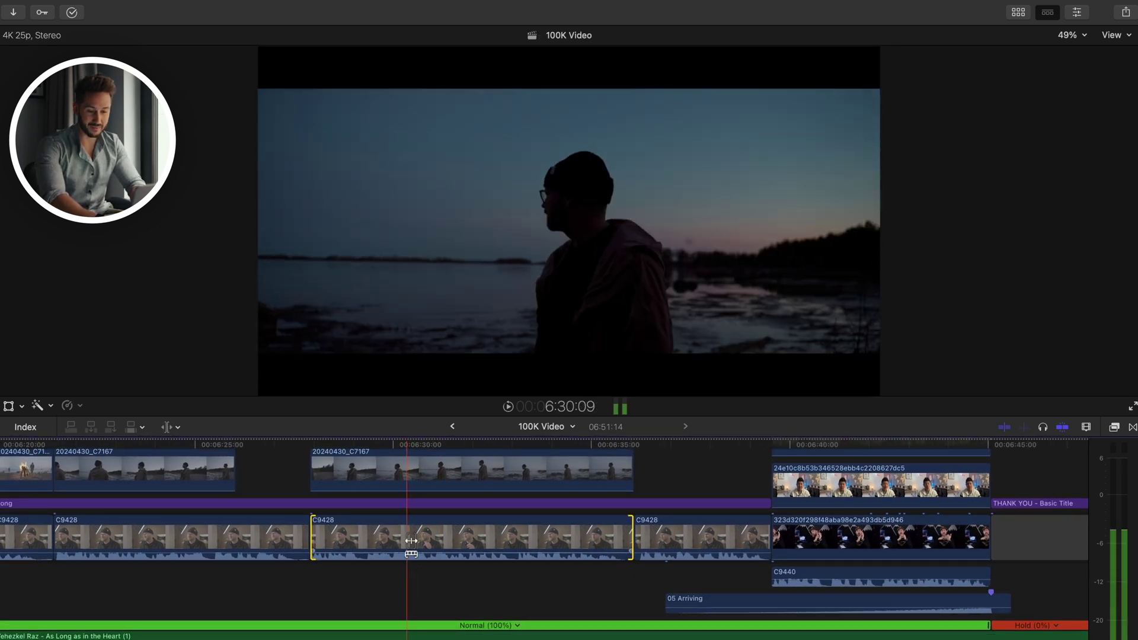
# Slide the middle C9428 clip between its neighbouring clips along the timeline with the Trim tool
pyautogui.keyDown('alt'); pyautogui.click(415, 538); pyautogui.keyUp('alt')
pyautogui.moveTo(415, 539)
pyautogui.mouseDown()
pyautogui.moveTo(273, 538)
pyautogui.moveTo(394, 537)
pyautogui.mouseUp()
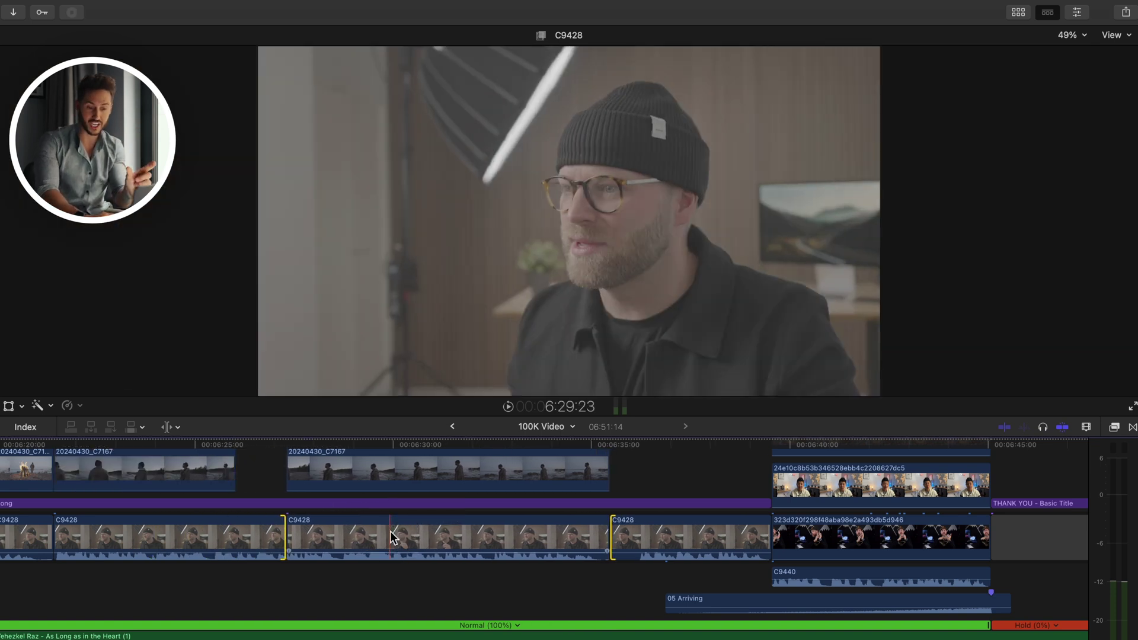
pyautogui.moveTo(390, 534); pyautogui.dragTo(374, 537)
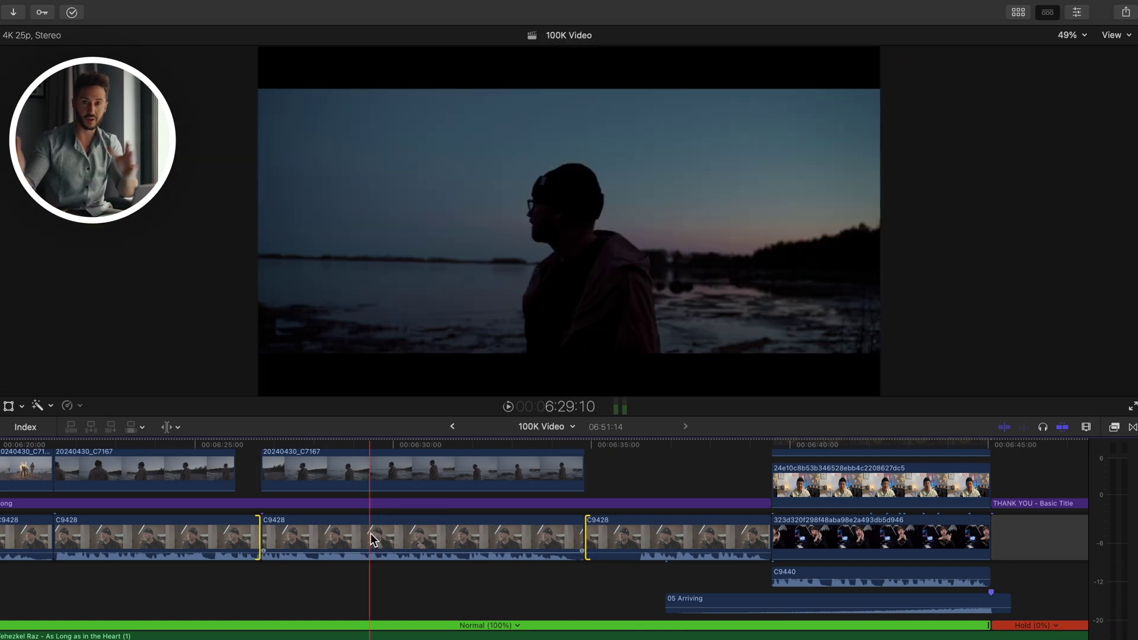
pyautogui.press('t')
pyautogui.moveTo(372, 540); pyautogui.dragTo(332, 542)
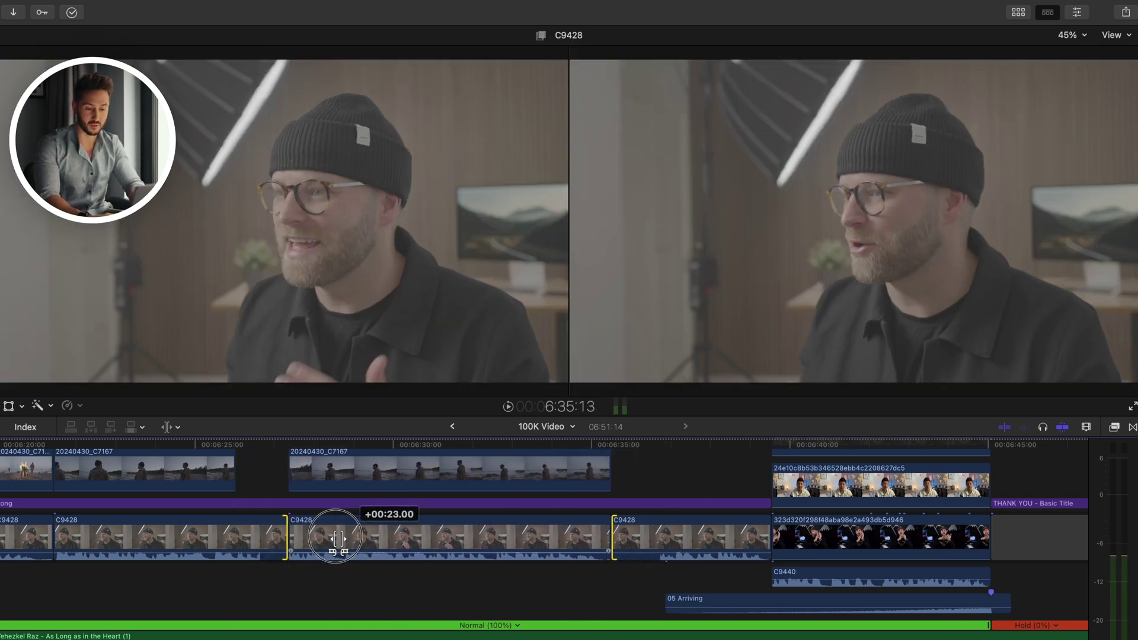